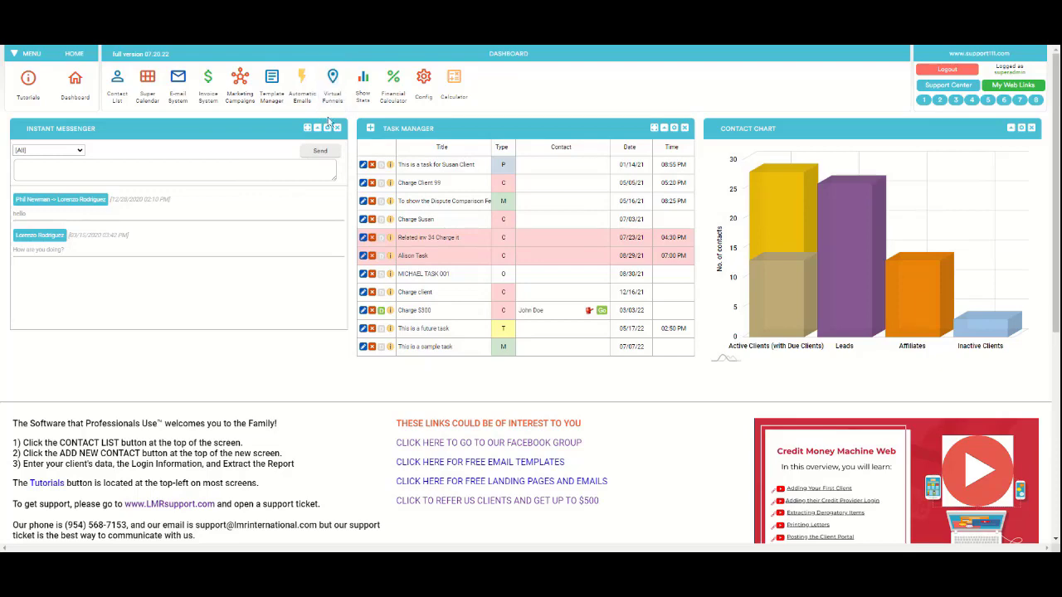
{"action": "left_click", "coordinate": [239, 87]}
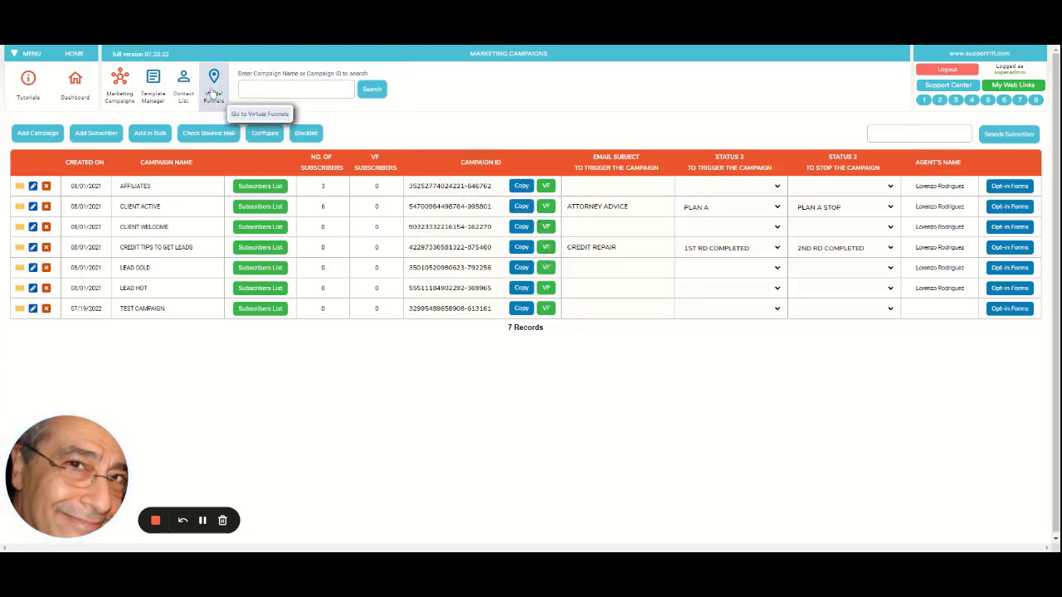
{"action": "left_click", "coordinate": [215, 86]}
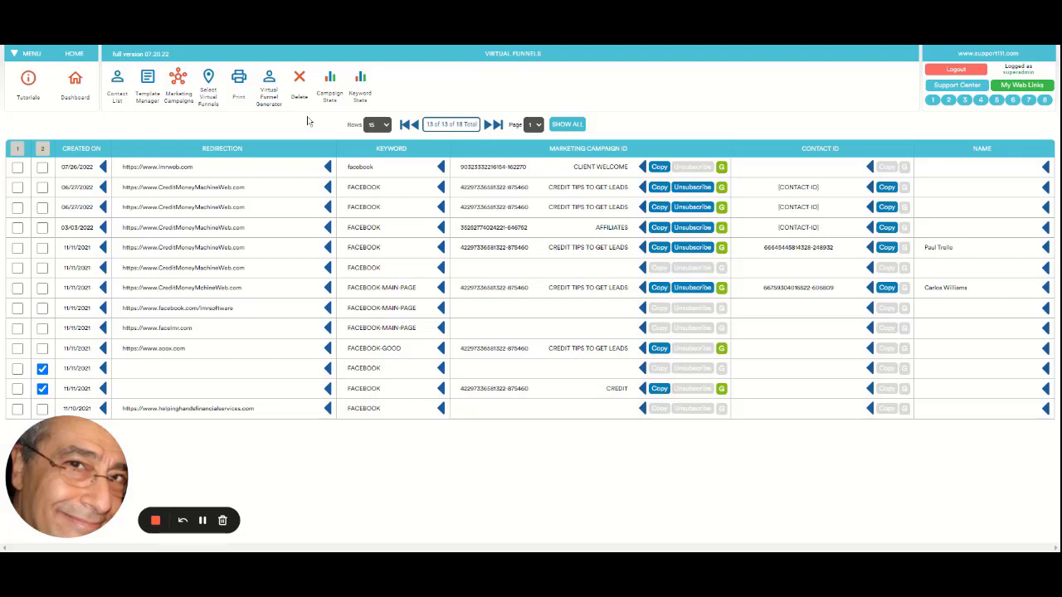
{"action": "left_click", "coordinate": [269, 89]}
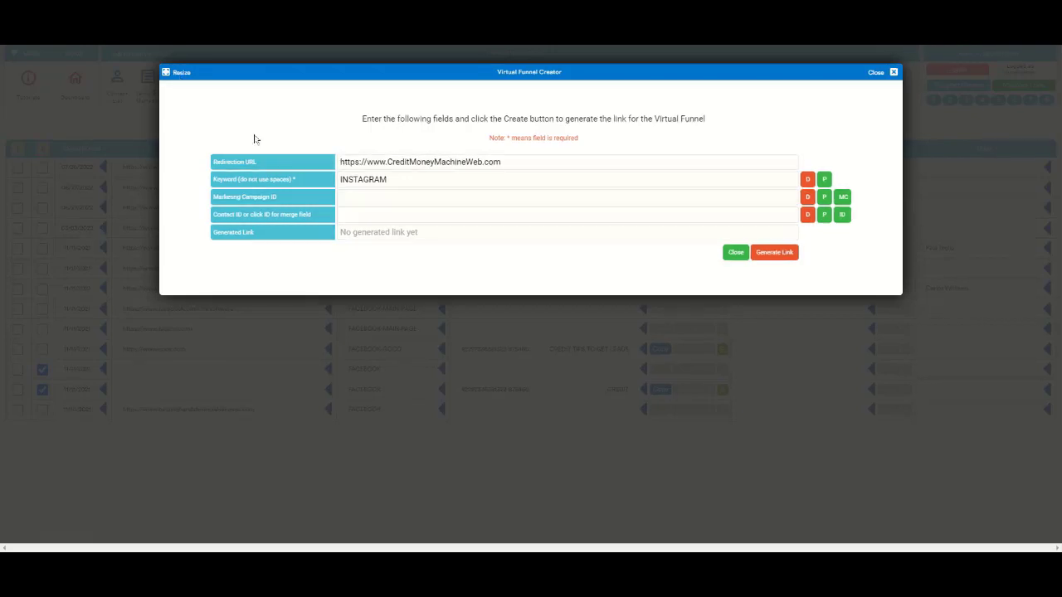
{"action": "left_click", "coordinate": [355, 162]}
{"action": "key", "text": "ctrl+a"}
{"action": "type", "text": "https://mybigfatcredit.com/sign-up/"}
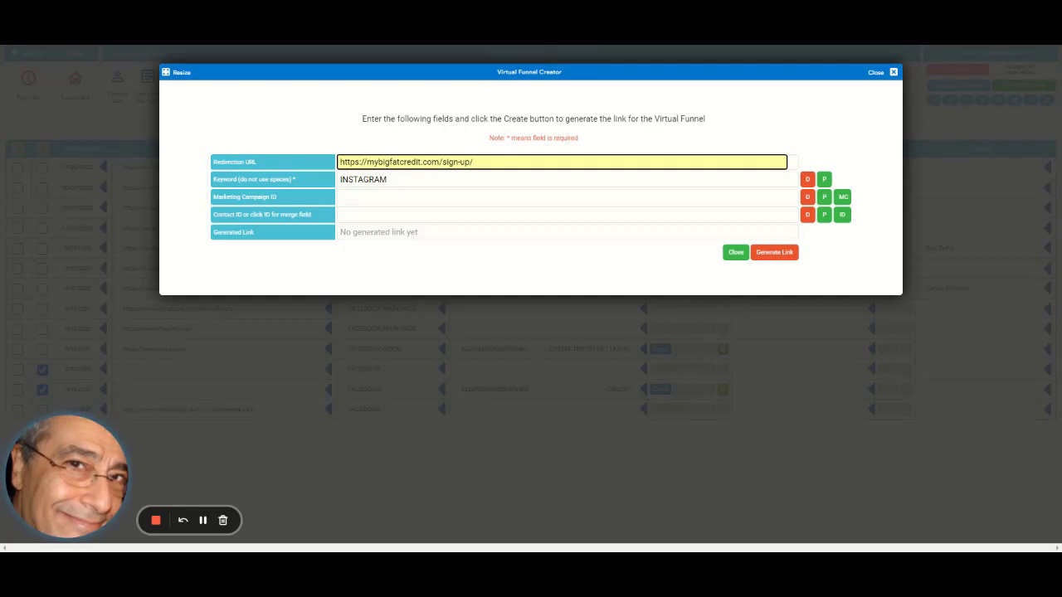
Set the funnel keyword to INSTAGRAM-1, then generate its link and copy it
{"action": "left_click", "coordinate": [388, 179]}
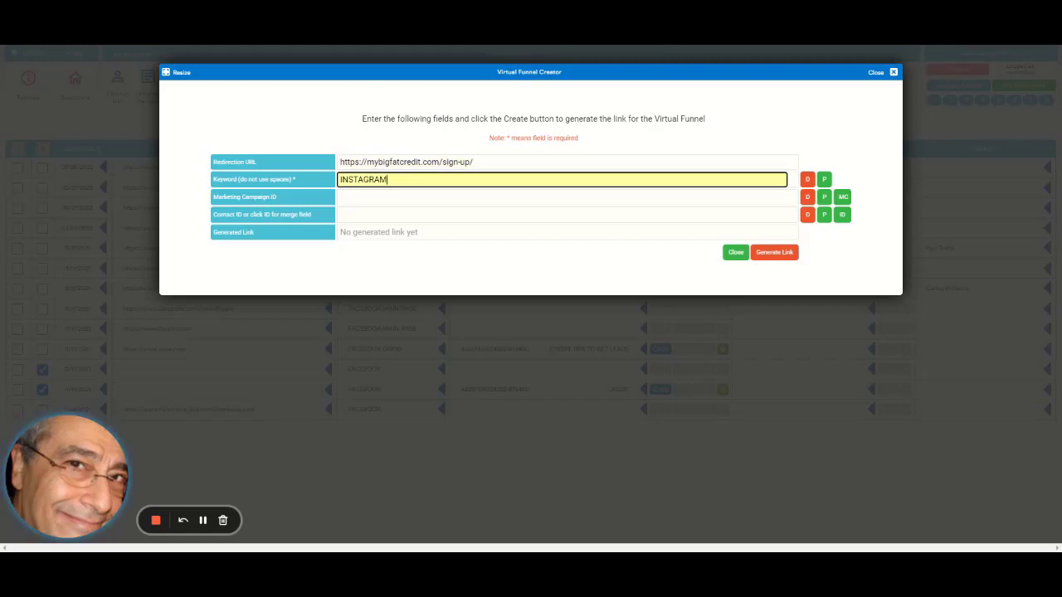
{"action": "type", "text": "-1"}
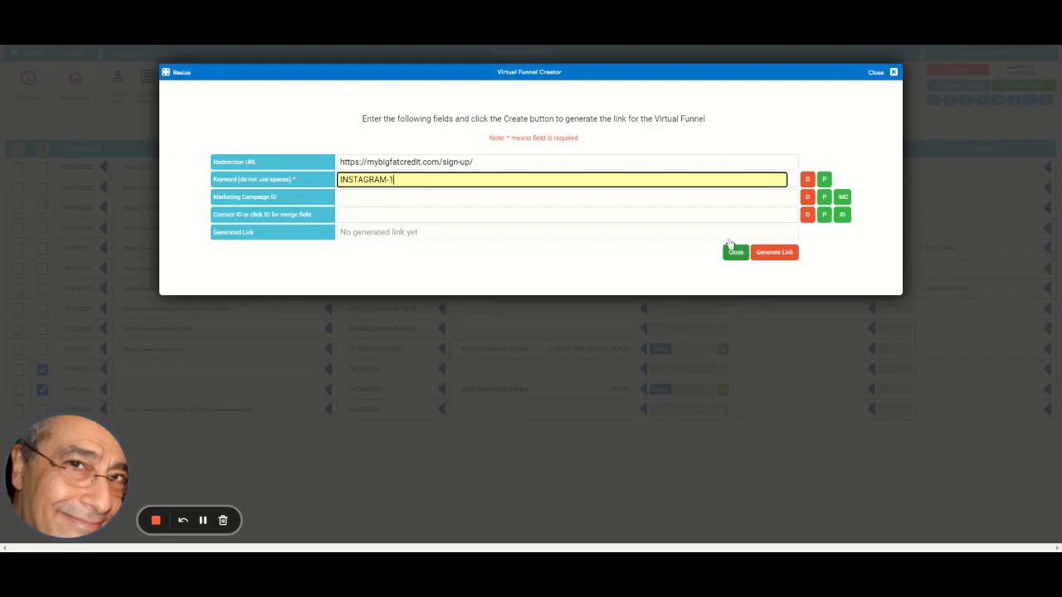
{"action": "left_click", "coordinate": [777, 254]}
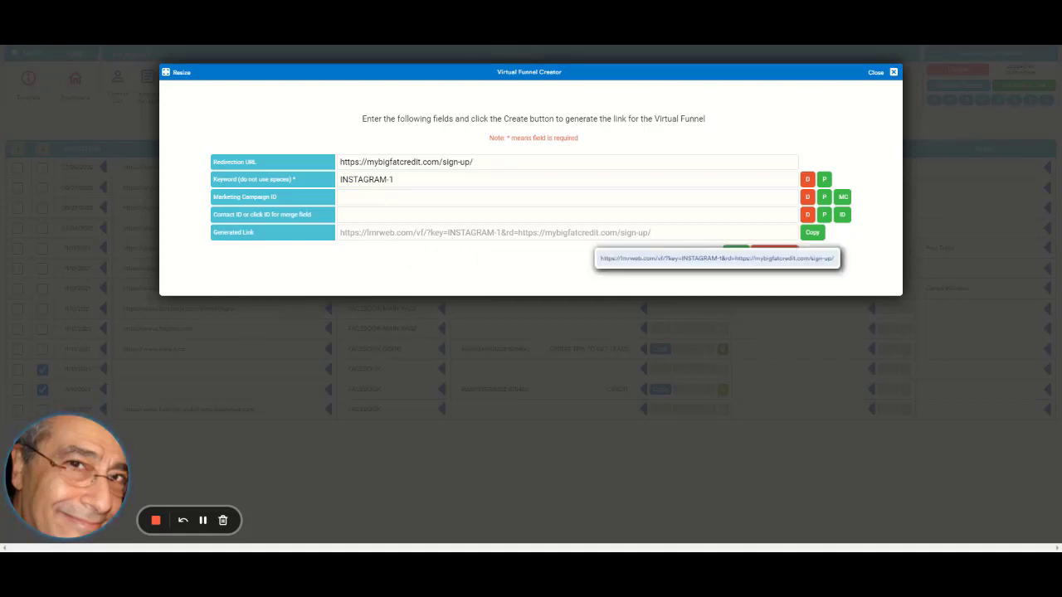
{"action": "left_click", "coordinate": [813, 234]}
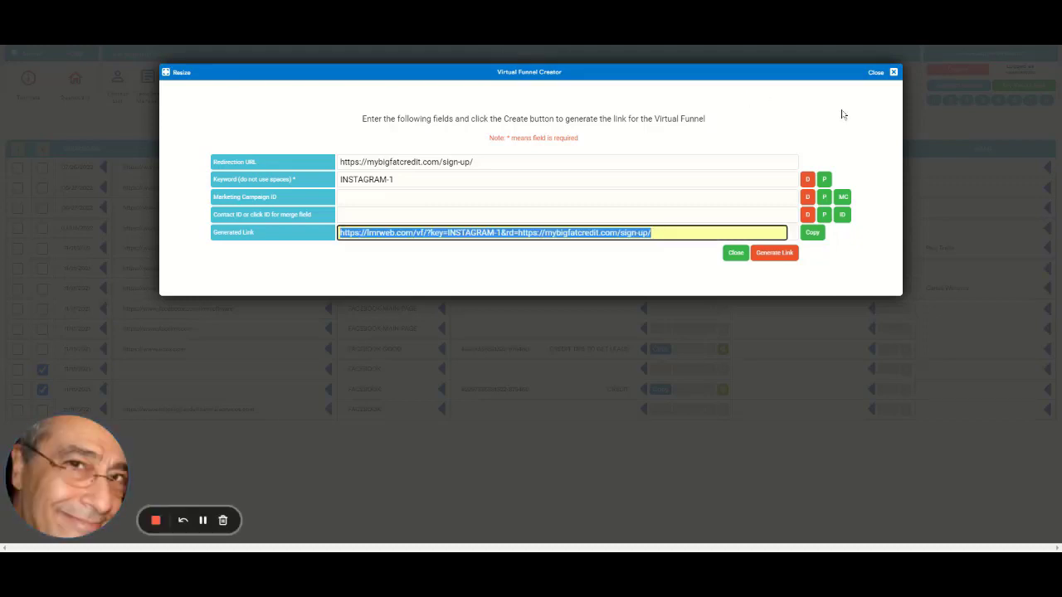
{"action": "left_click", "coordinate": [871, 74]}
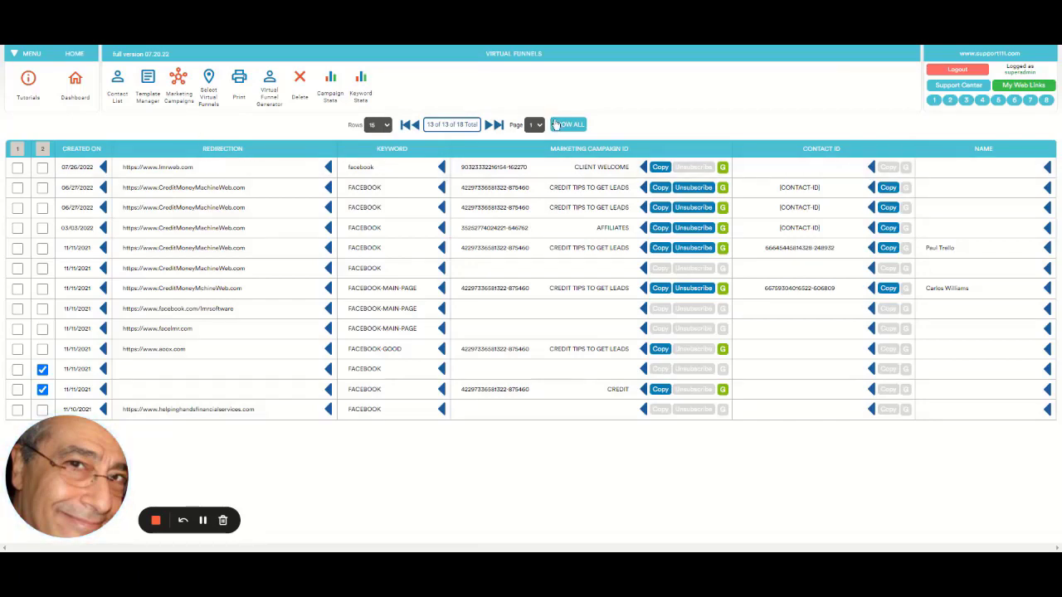
{"action": "left_click", "coordinate": [557, 125]}
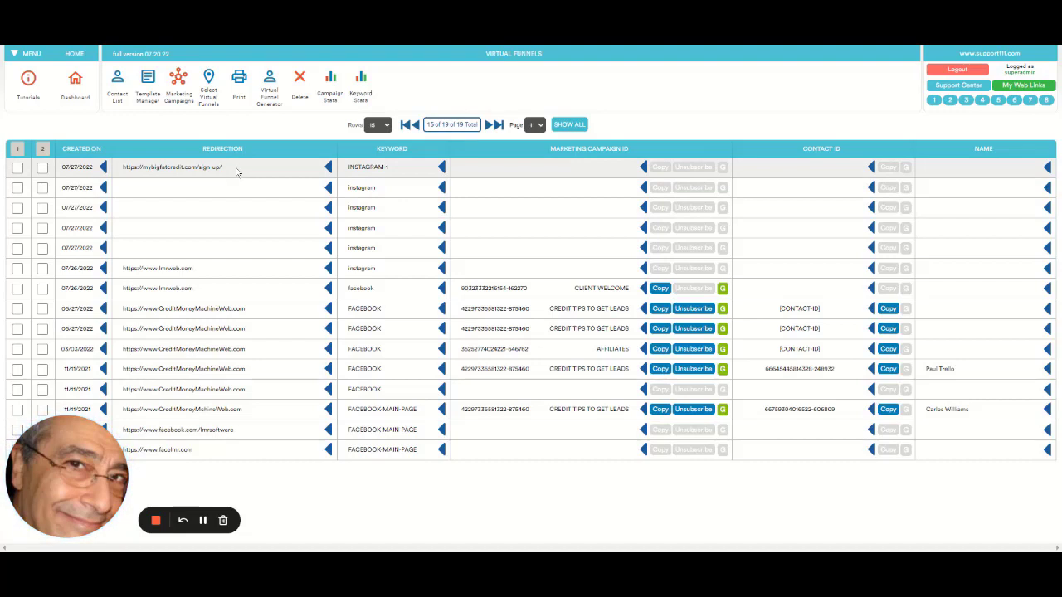
{"action": "mouse_move", "coordinate": [328, 169]}
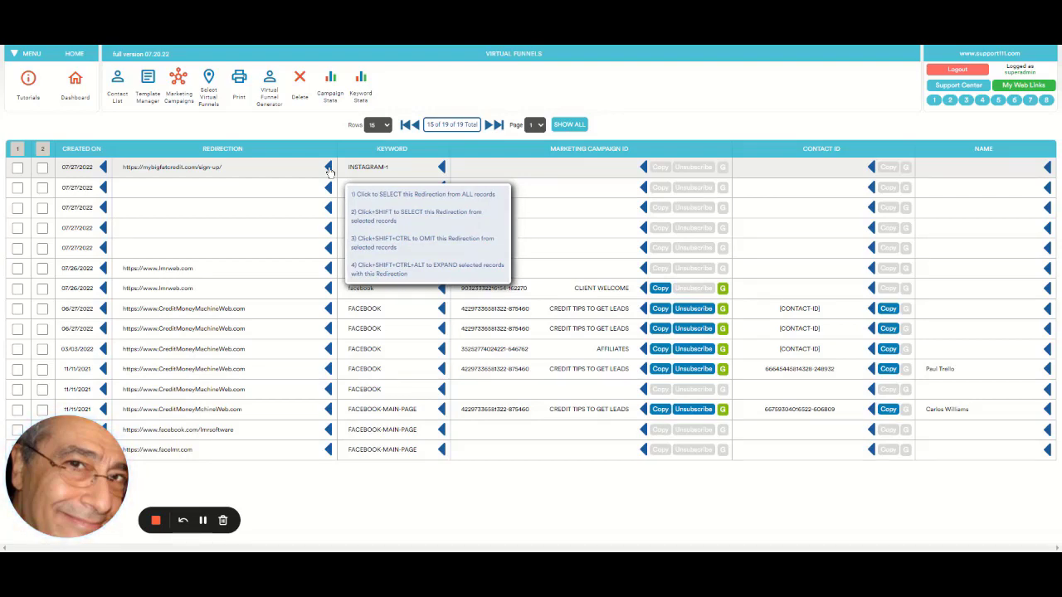
{"action": "left_click", "coordinate": [329, 170]}
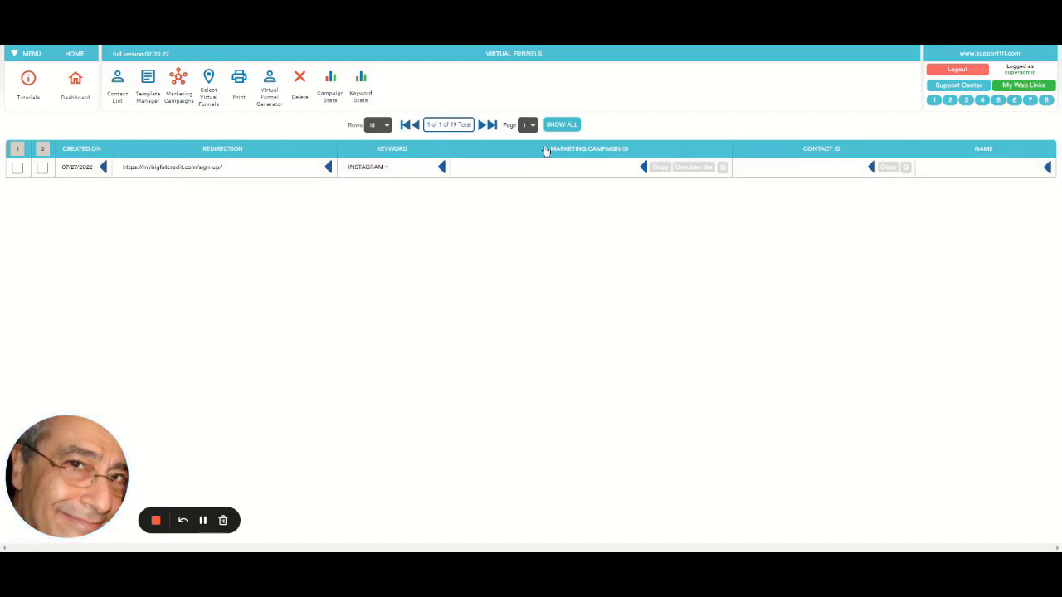
Show all virtual funnels again and examine their keyword statistics as a bar graph
{"action": "left_click", "coordinate": [567, 127]}
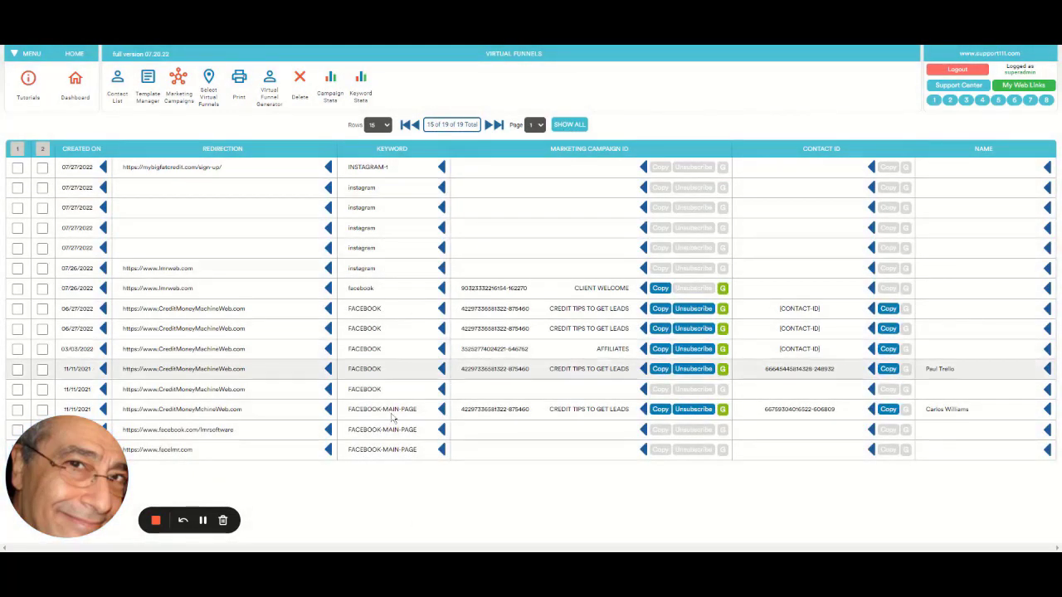
{"action": "left_click", "coordinate": [363, 81]}
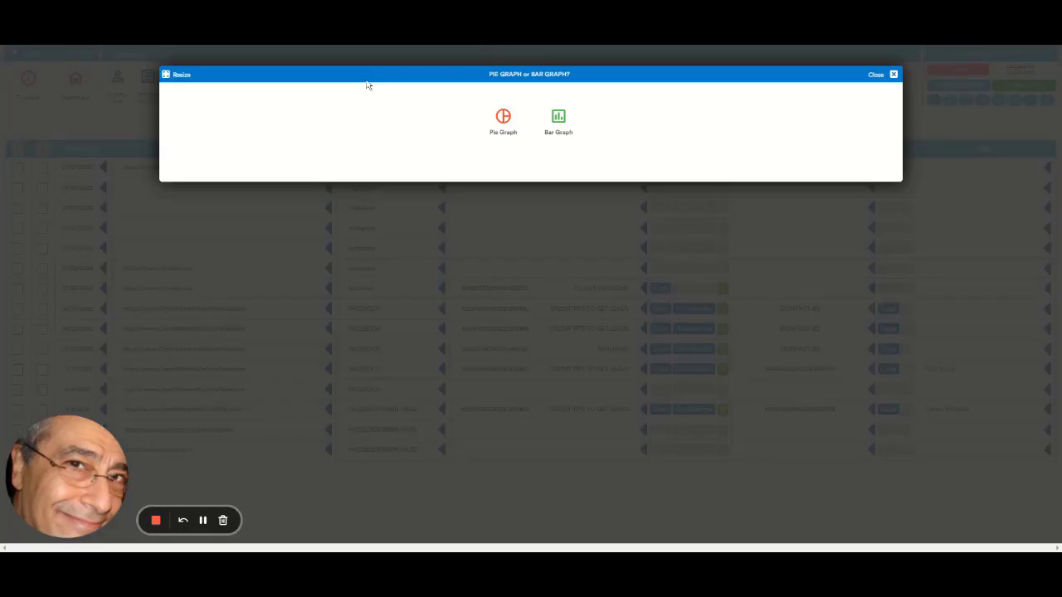
{"action": "left_click", "coordinate": [561, 121]}
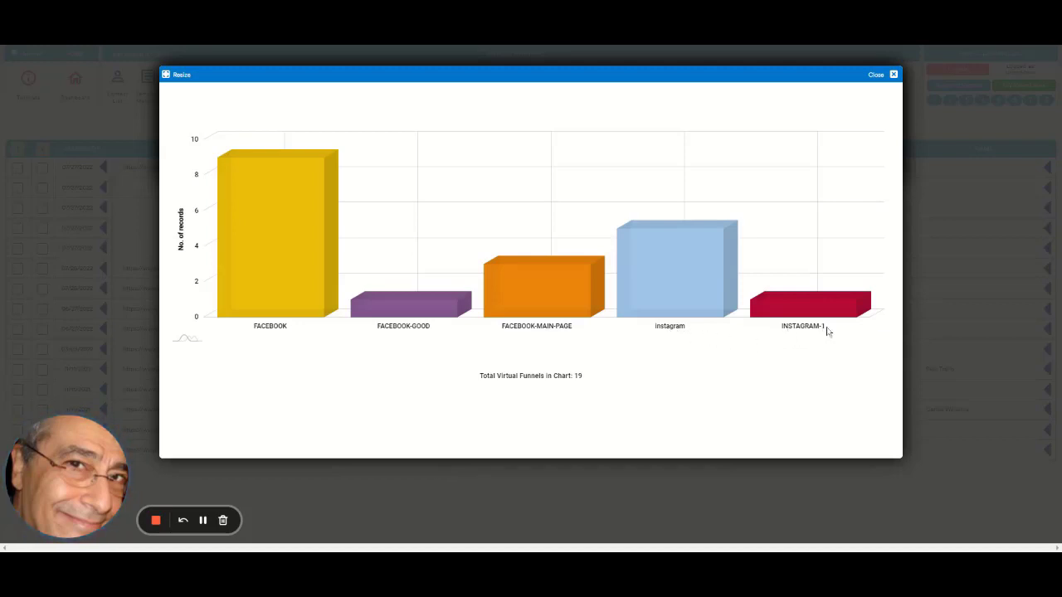
{"action": "mouse_move", "coordinate": [789, 316]}
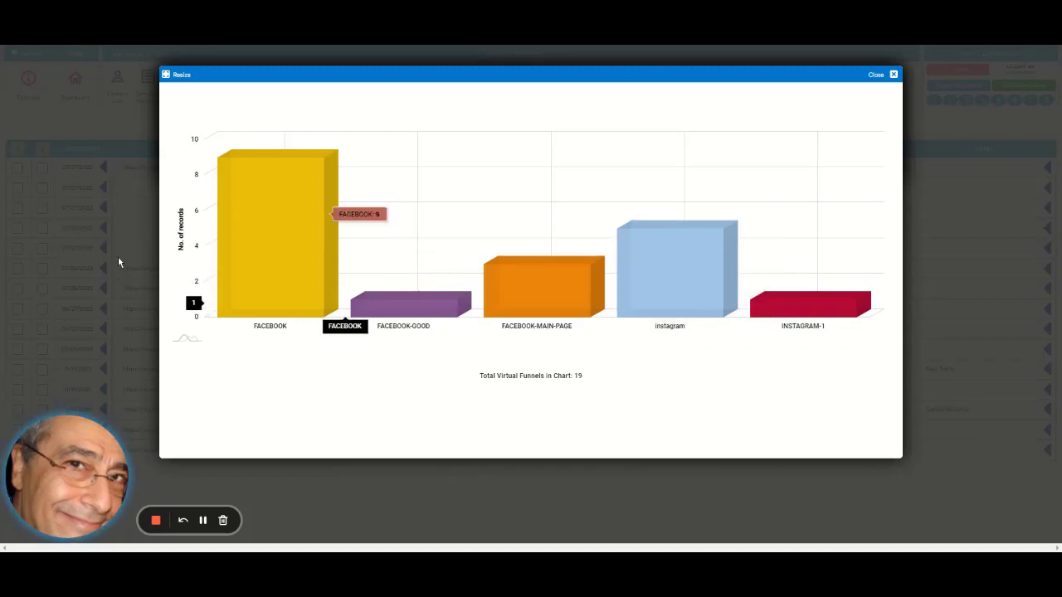
{"action": "mouse_move", "coordinate": [265, 240]}
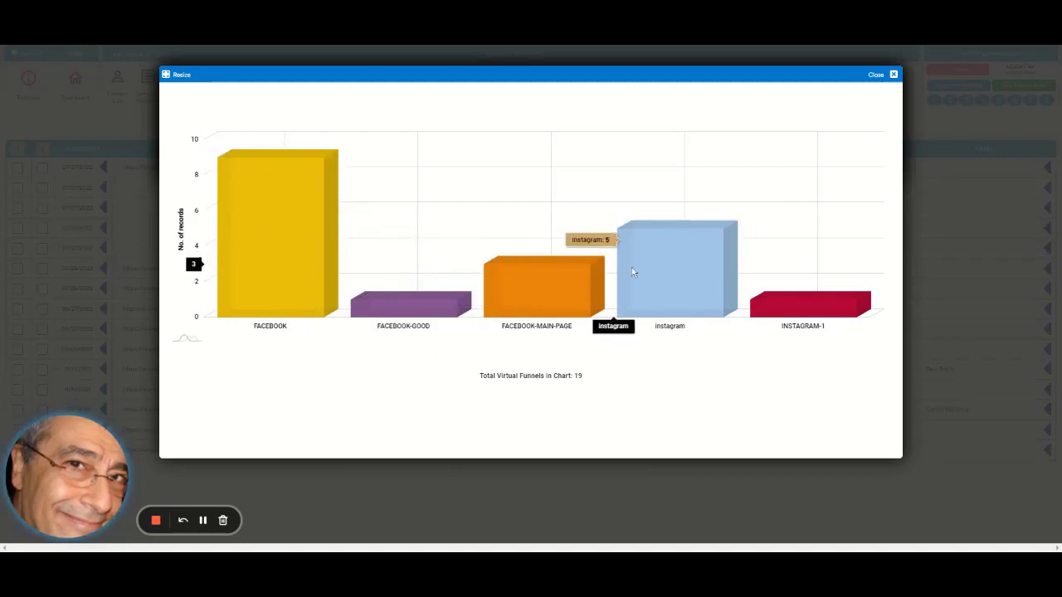
{"action": "left_click", "coordinate": [875, 75]}
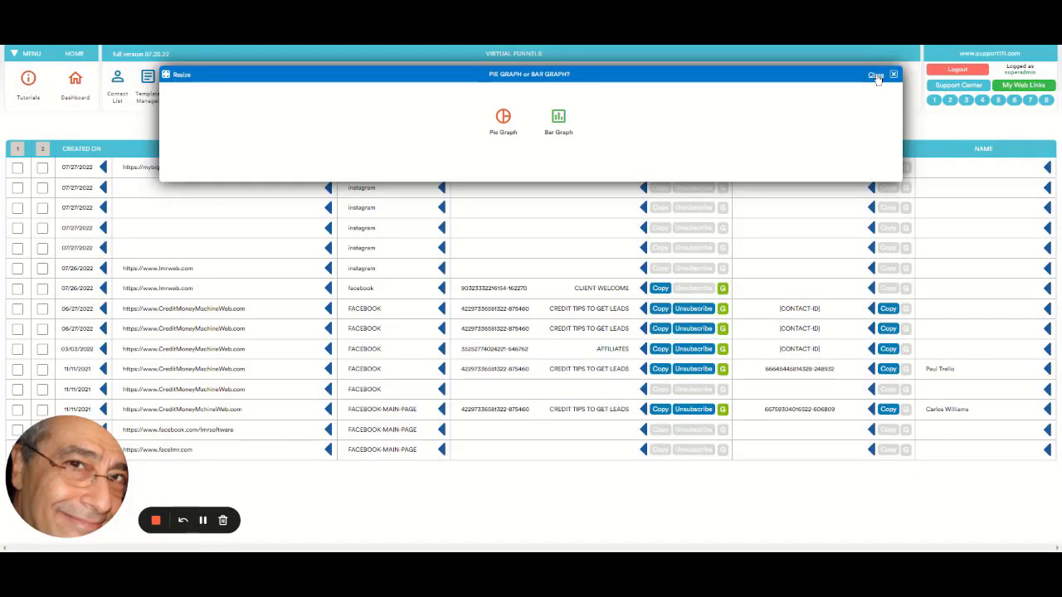
View the keyword statistics of all virtual funnels as a pie graph
{"action": "left_click", "coordinate": [505, 122]}
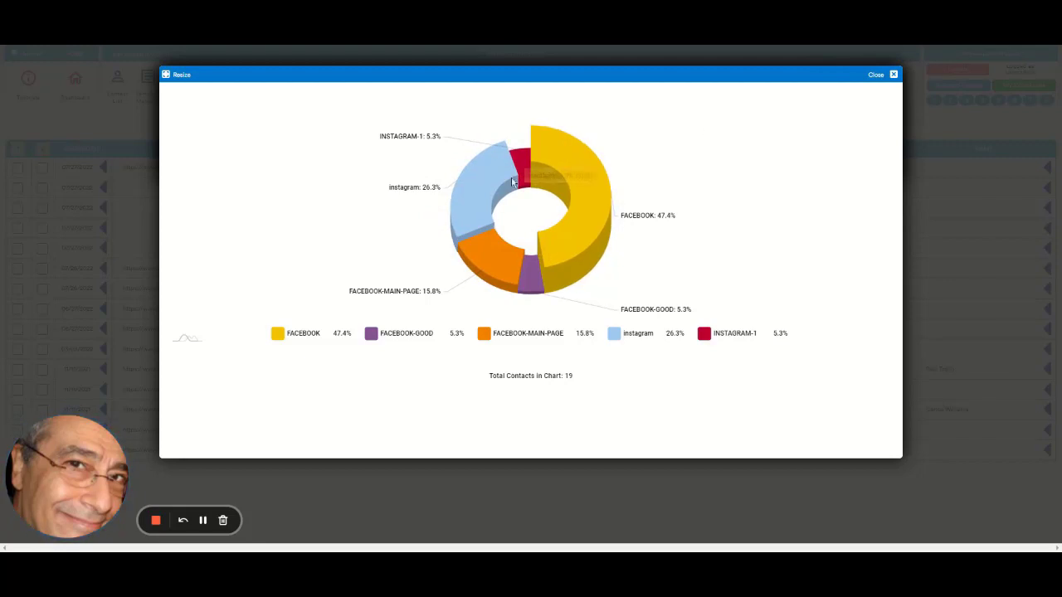
{"action": "left_click", "coordinate": [879, 76]}
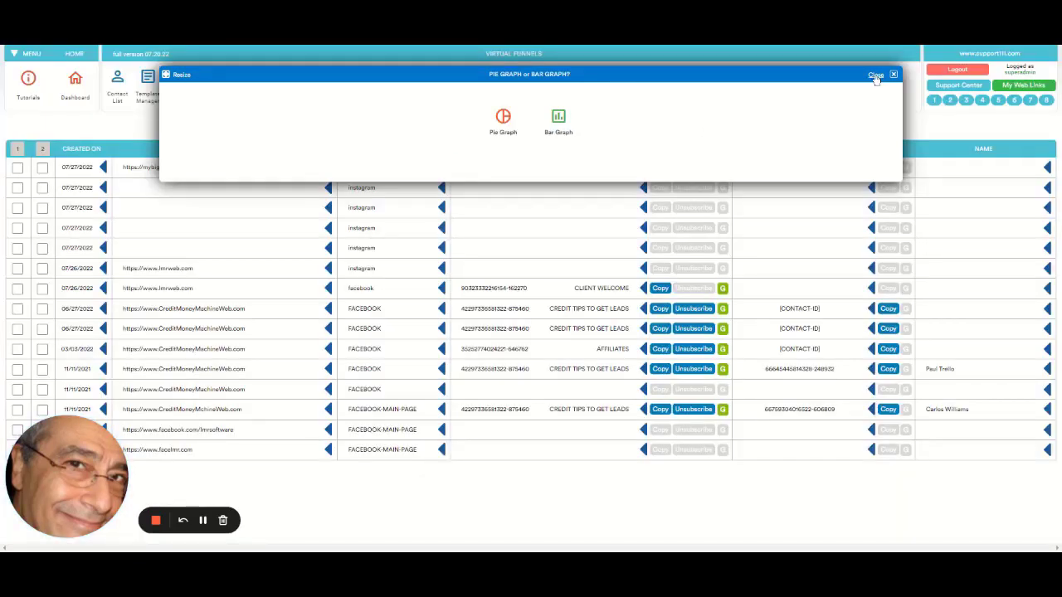
{"action": "left_click", "coordinate": [876, 76]}
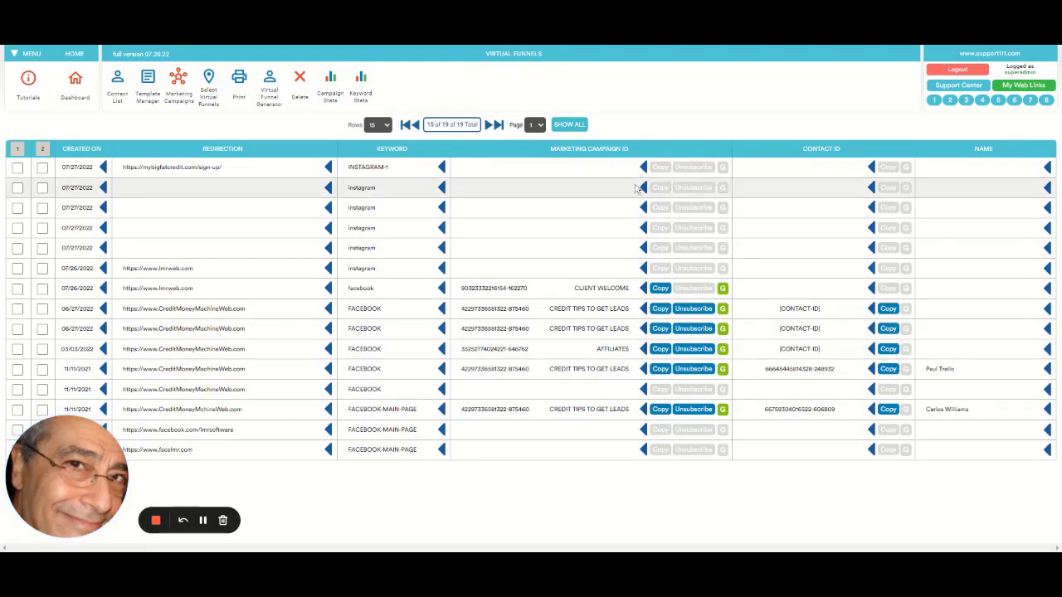
Omit the virtual funnels without a marketing campaign and examine the campaign statistics of the rest as a bar graph
{"action": "mouse_move", "coordinate": [645, 174]}
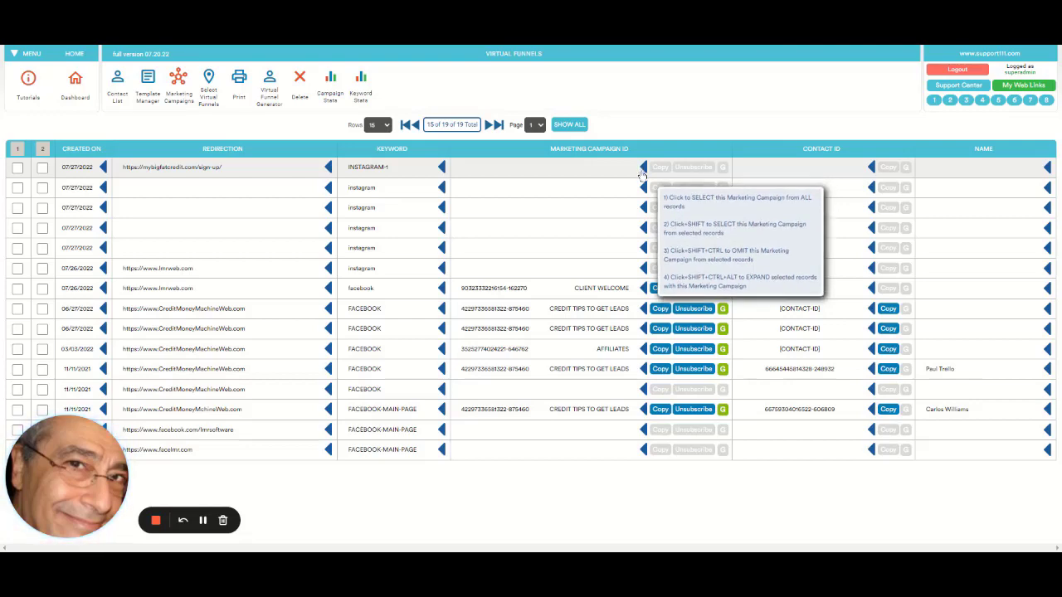
{"action": "left_click", "coordinate": [644, 170], "text": "ctrl+shift"}
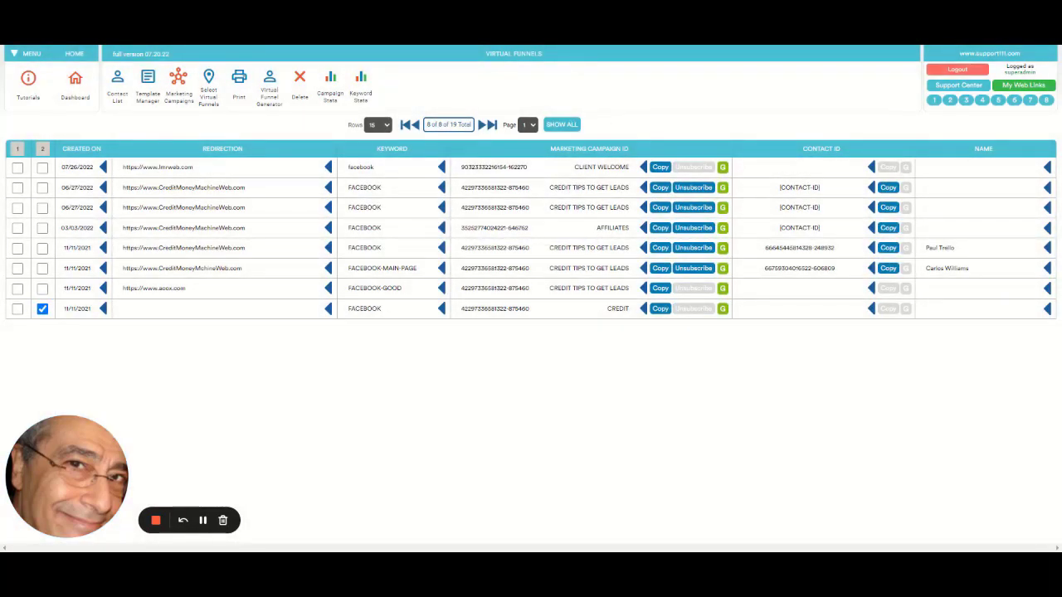
{"action": "left_click", "coordinate": [330, 96]}
{"action": "left_click", "coordinate": [551, 115]}
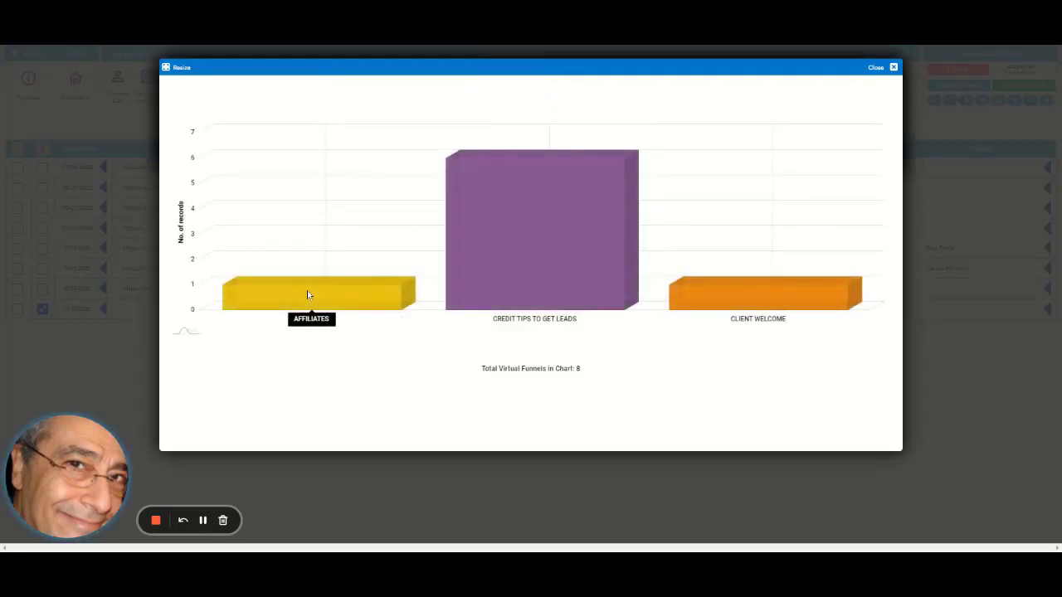
{"action": "mouse_move", "coordinate": [308, 294]}
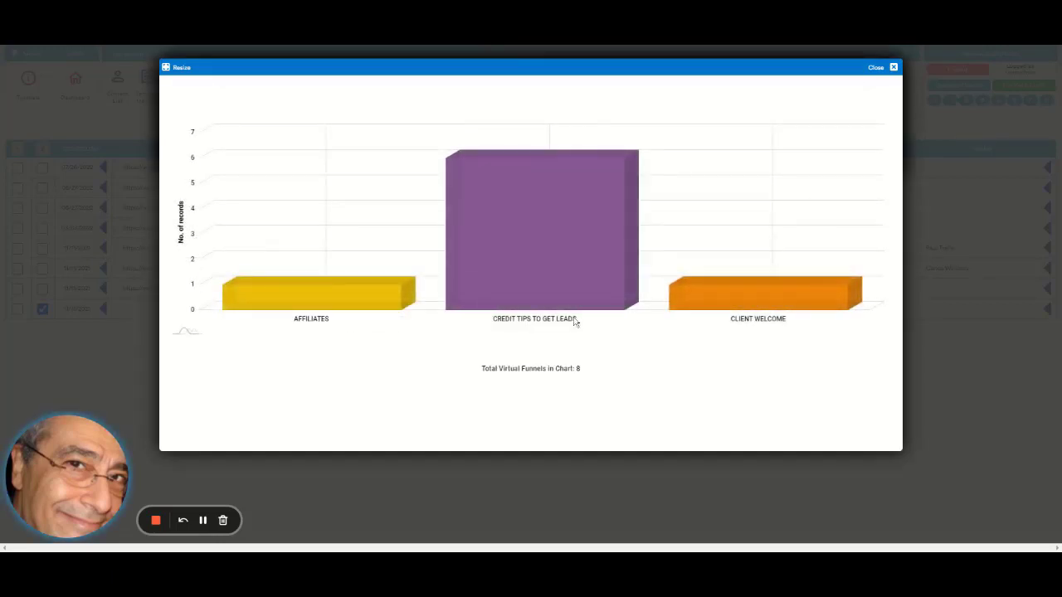
{"action": "mouse_move", "coordinate": [575, 306]}
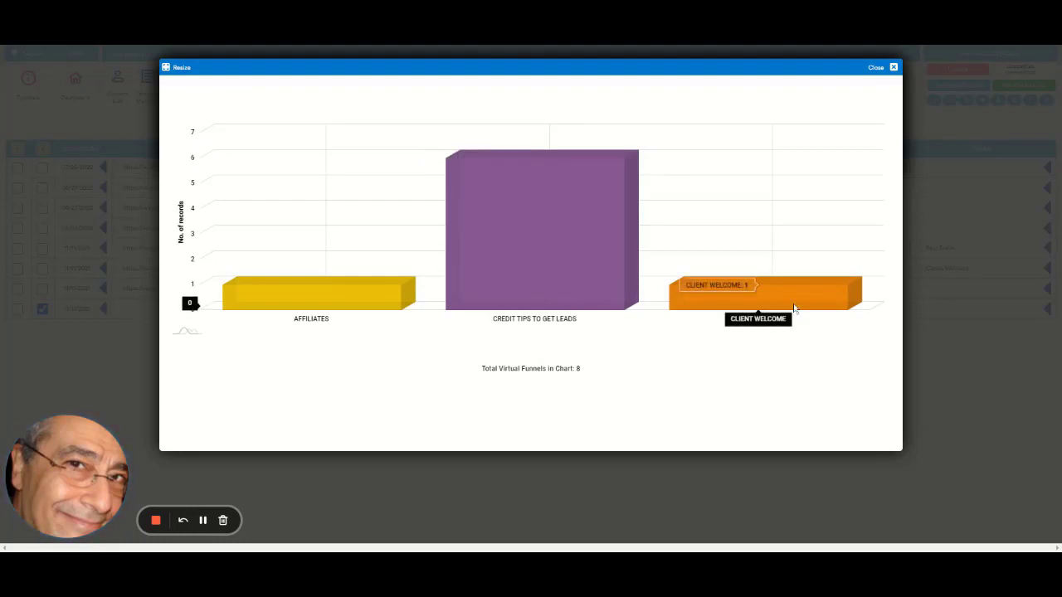
{"action": "mouse_move", "coordinate": [521, 282]}
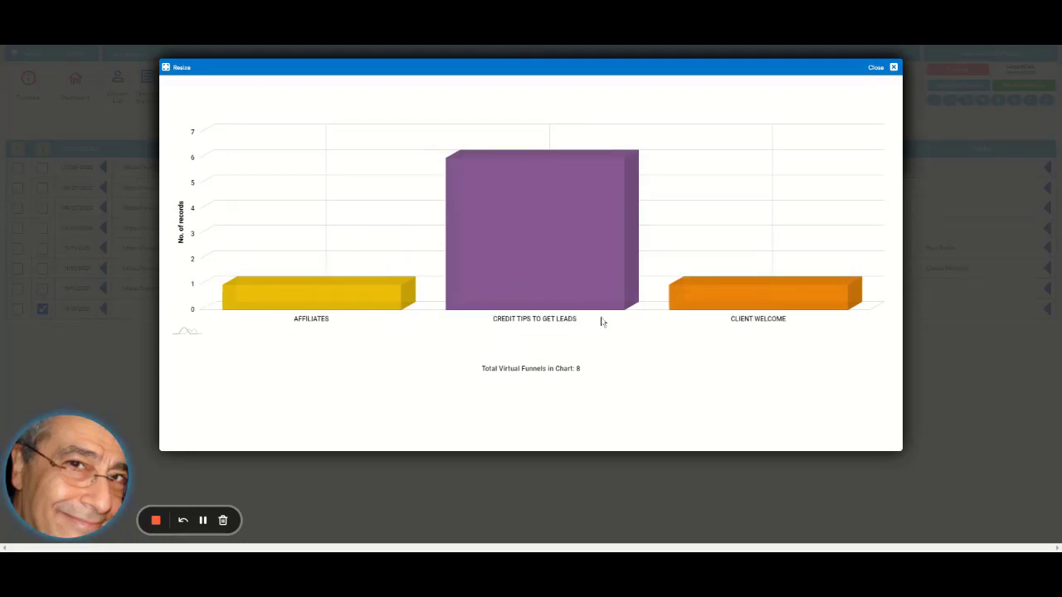
{"action": "mouse_move", "coordinate": [716, 311]}
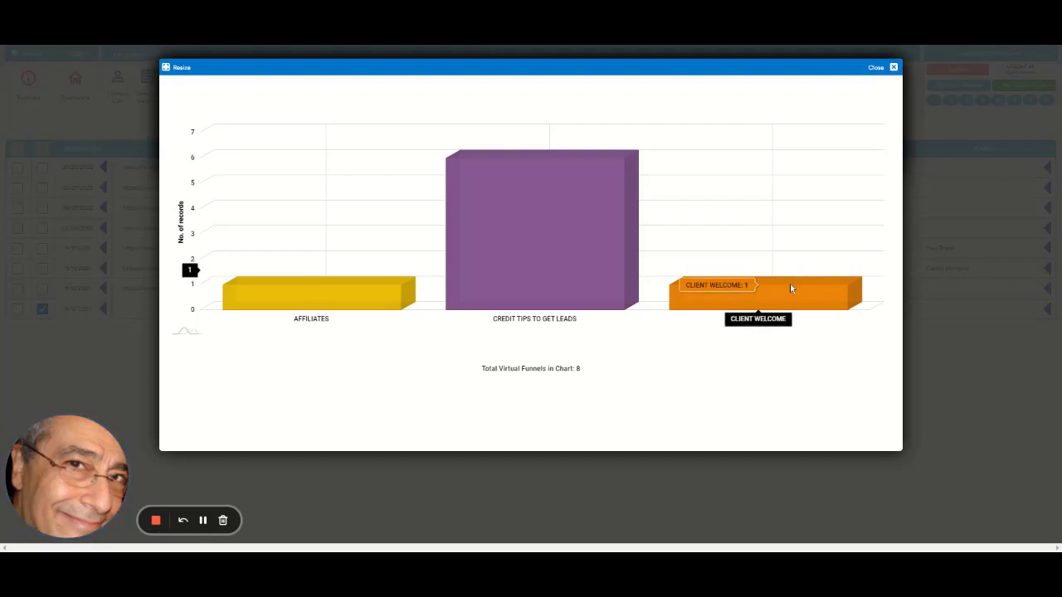
{"action": "left_click", "coordinate": [875, 67]}
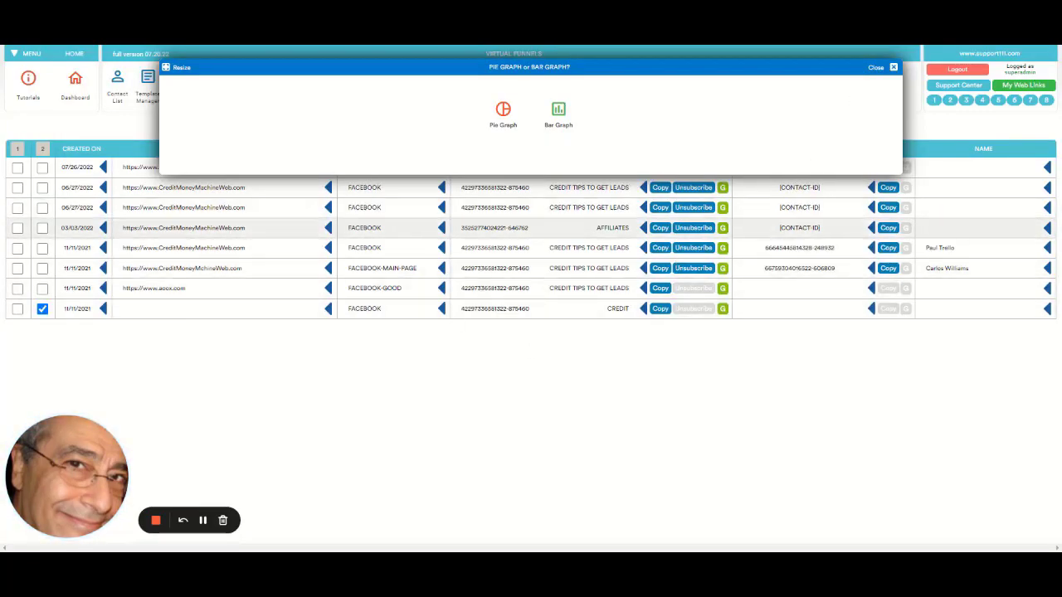
{"action": "left_click", "coordinate": [877, 68]}
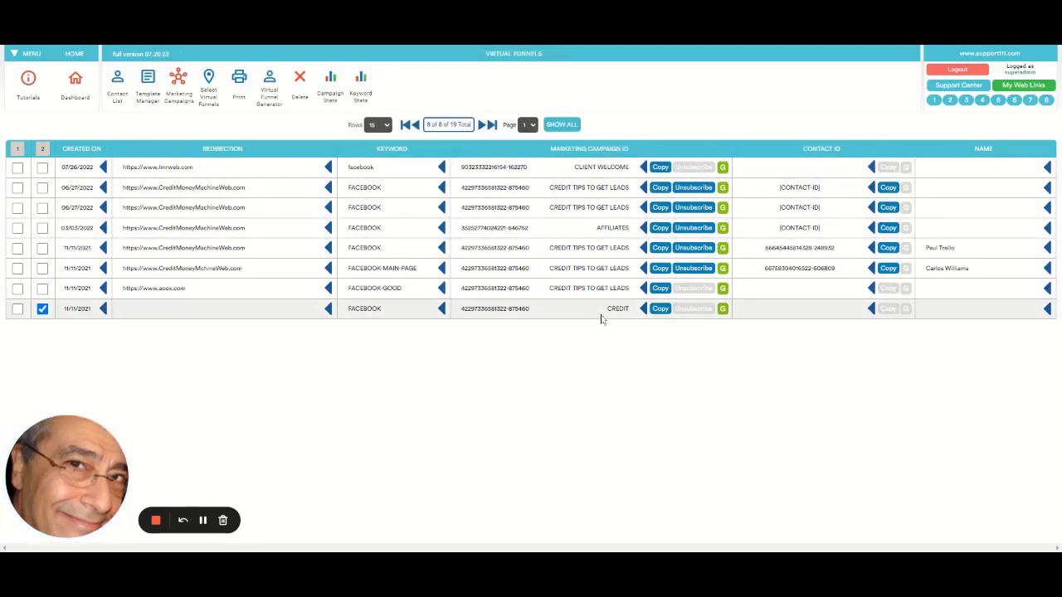
Examine the keyword statistics of the funnels that have a marketing campaign as a bar graph
{"action": "left_click", "coordinate": [360, 90]}
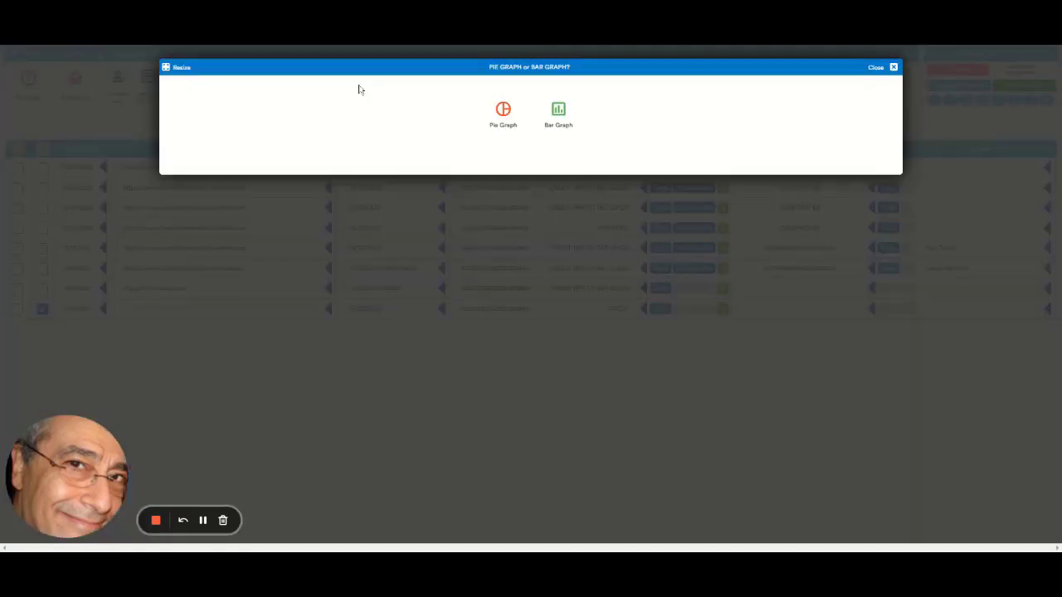
{"action": "left_click", "coordinate": [558, 113]}
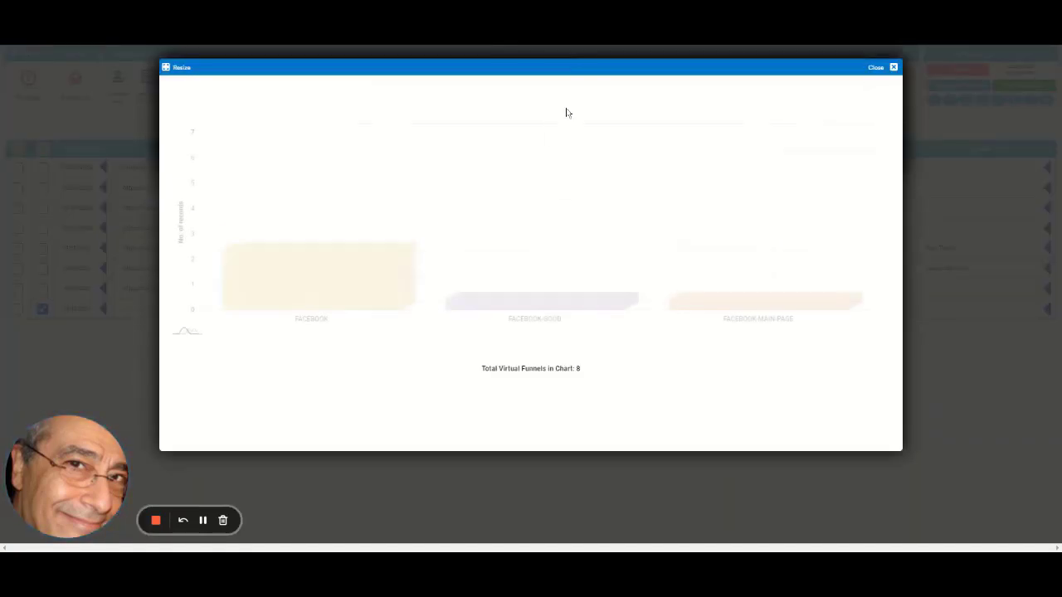
{"action": "mouse_move", "coordinate": [344, 195]}
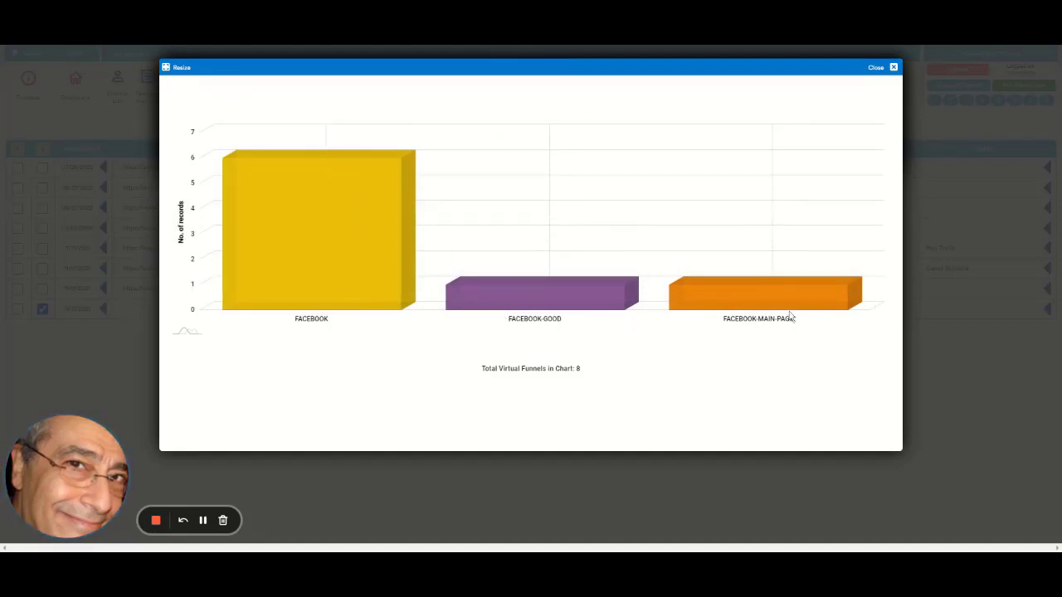
{"action": "left_click", "coordinate": [878, 68]}
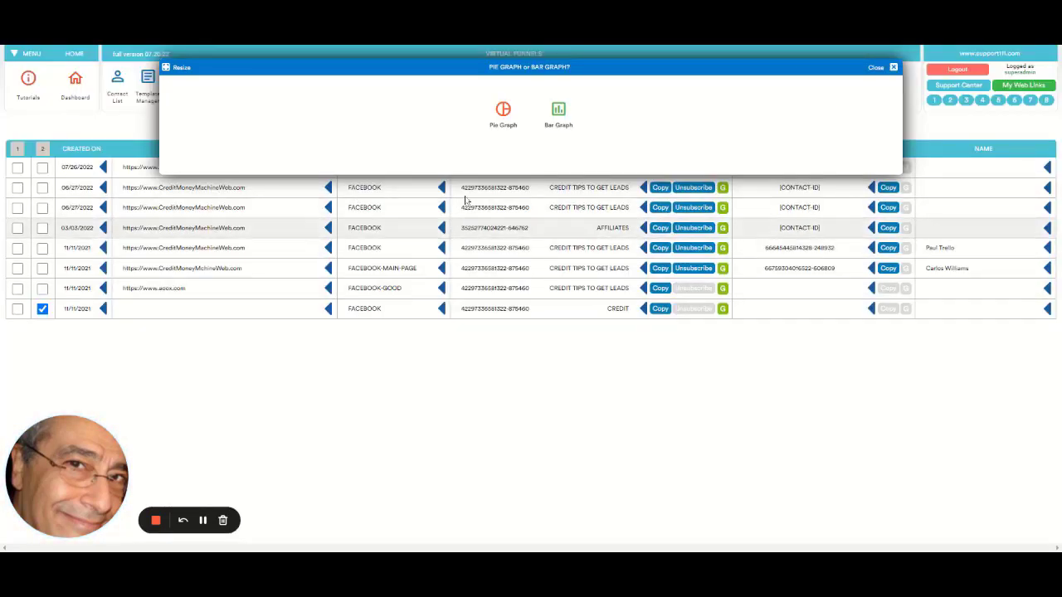
{"action": "left_click", "coordinate": [877, 68]}
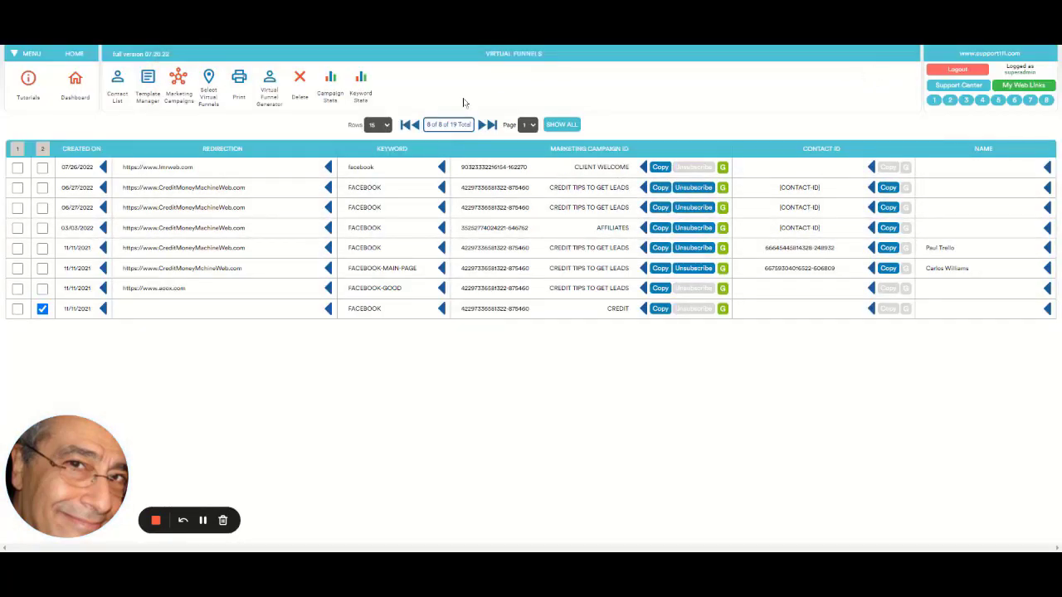
Examine the keyword statistics and the campaign statistics of the listed Facebook virtual funnels as bar graphs
{"action": "left_click", "coordinate": [362, 87], "text": "ctrl+shift"}
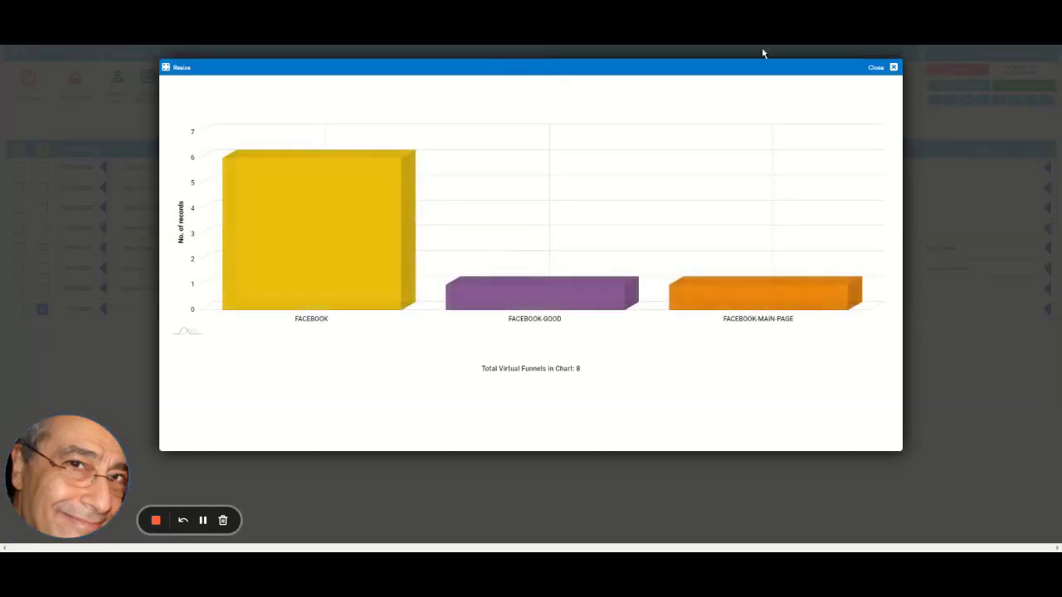
{"action": "left_click", "coordinate": [876, 68]}
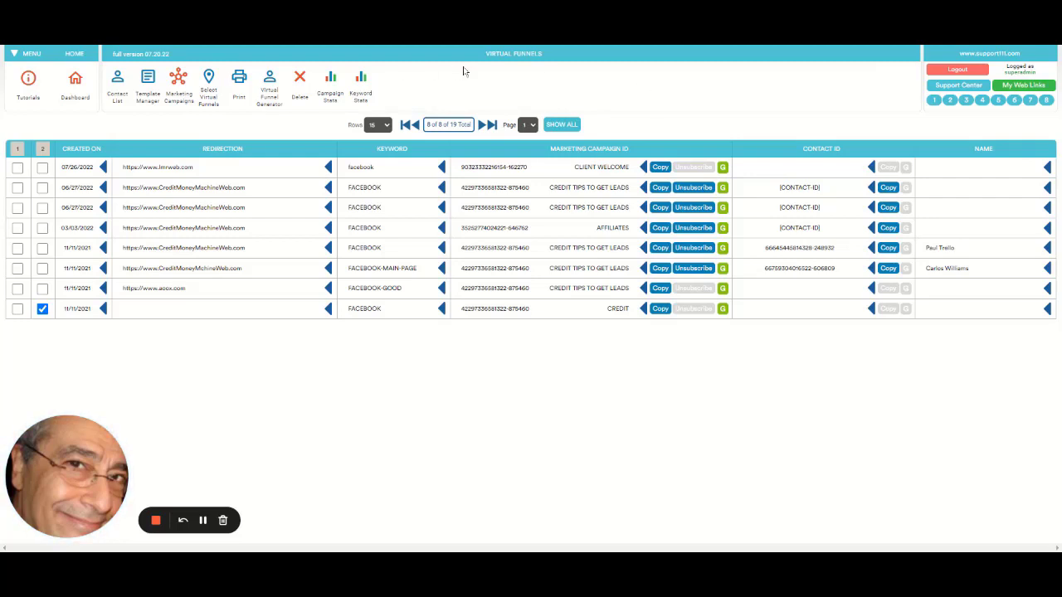
{"action": "left_click", "coordinate": [332, 90]}
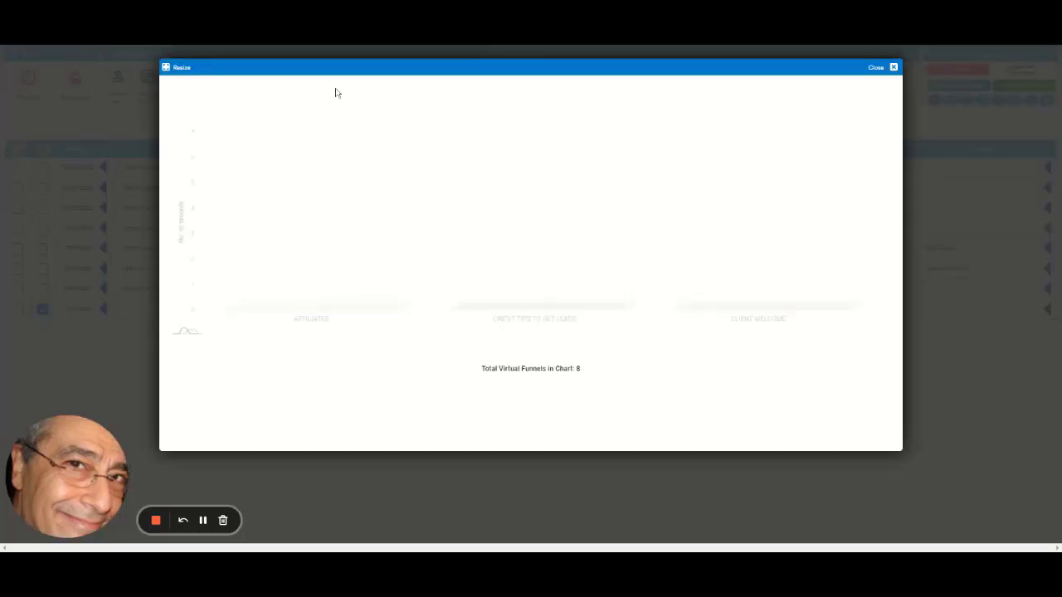
{"action": "left_click", "coordinate": [875, 67]}
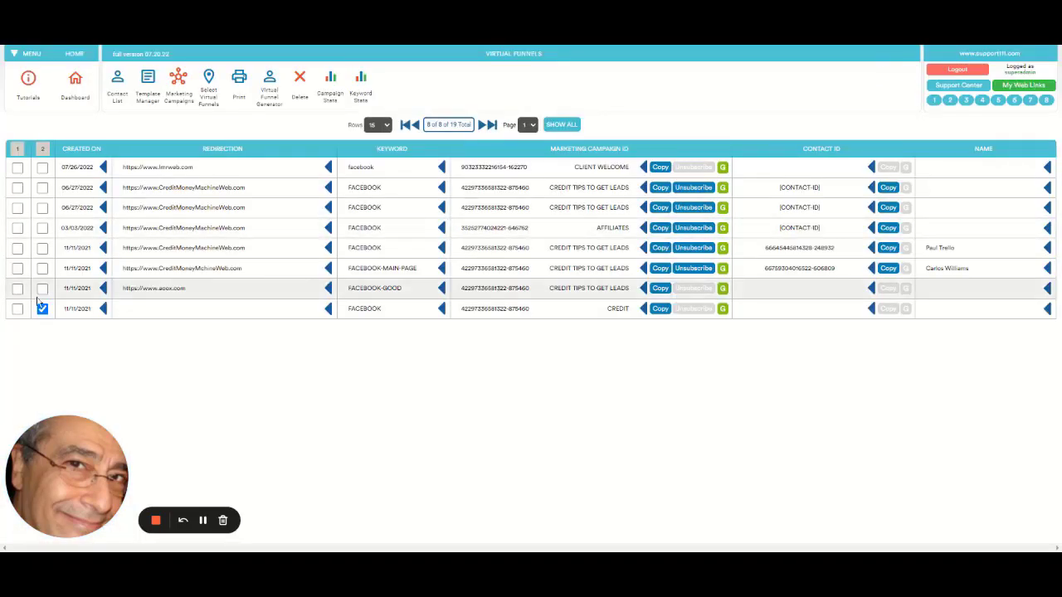
Filter the virtual funnels to those created on 06/27/2022
{"action": "mouse_move", "coordinate": [103, 170]}
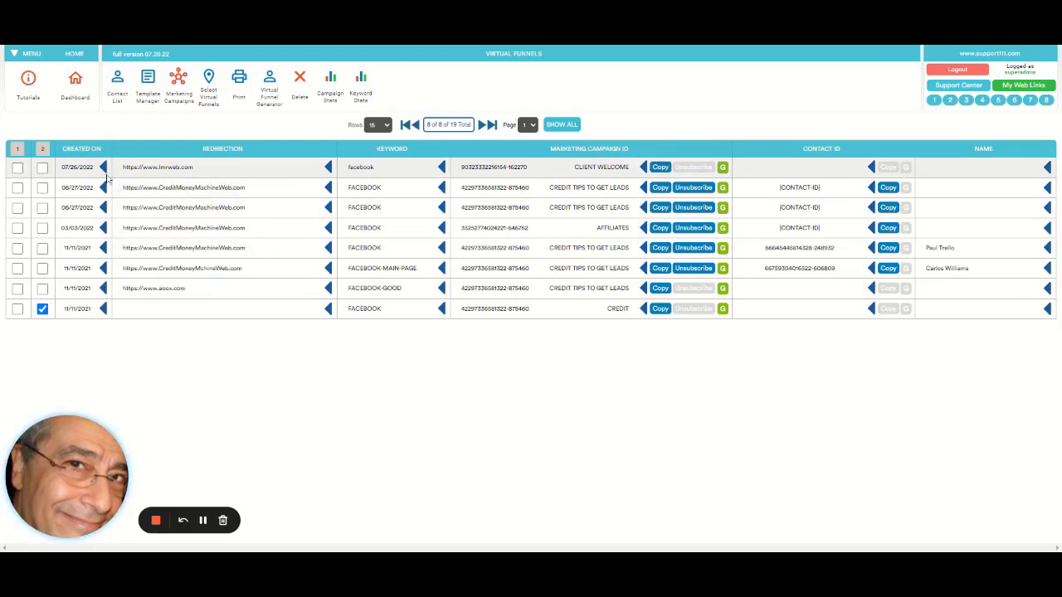
{"action": "mouse_move", "coordinate": [105, 188]}
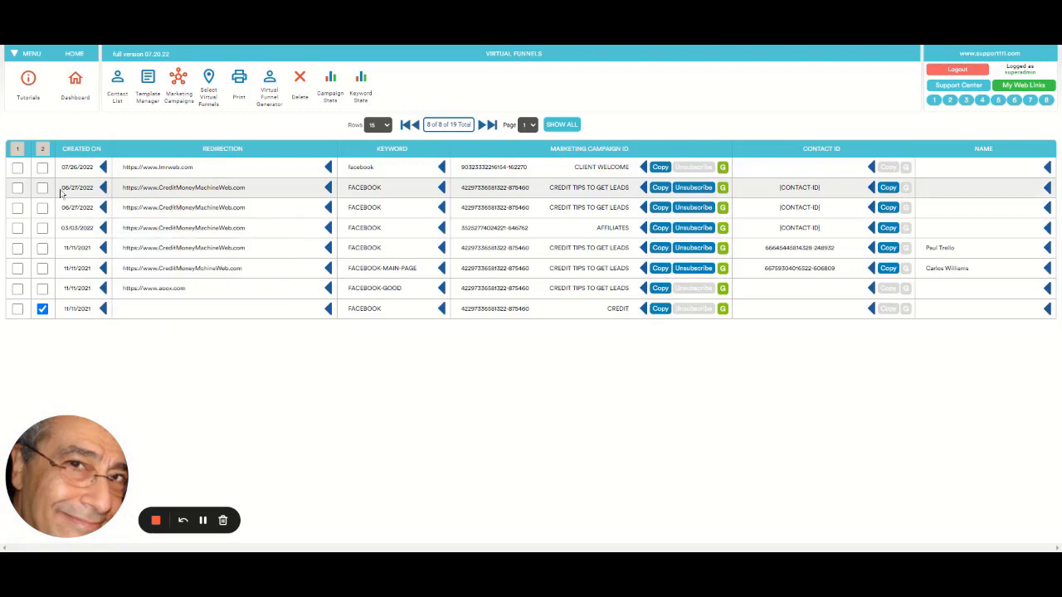
{"action": "left_click", "coordinate": [104, 189]}
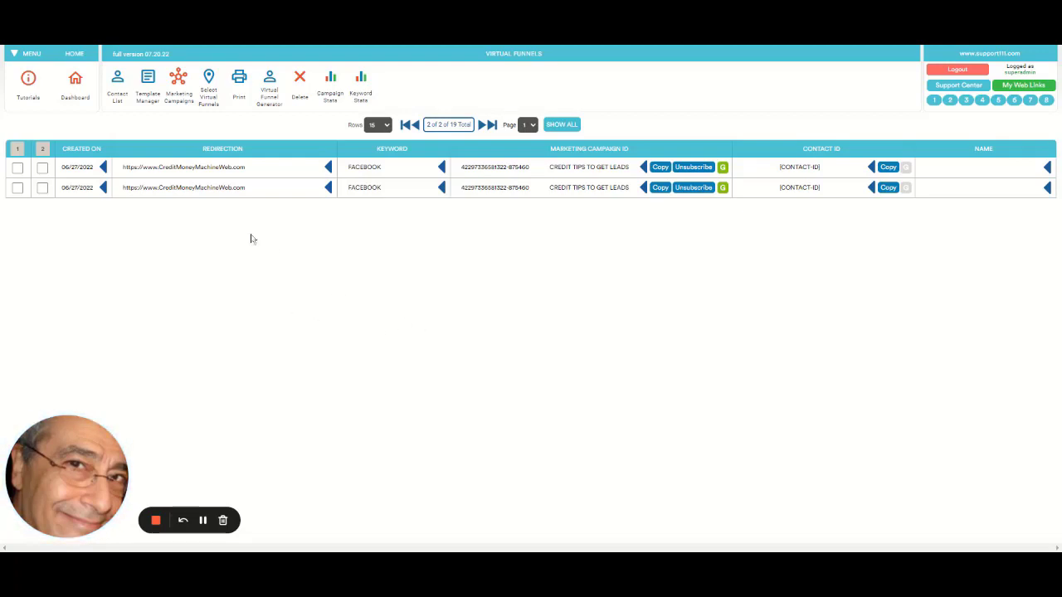
View the message sequence of the CREDIT TIPS TO GET LEADS marketing campaign and return to the campaign list
{"action": "left_click", "coordinate": [187, 86]}
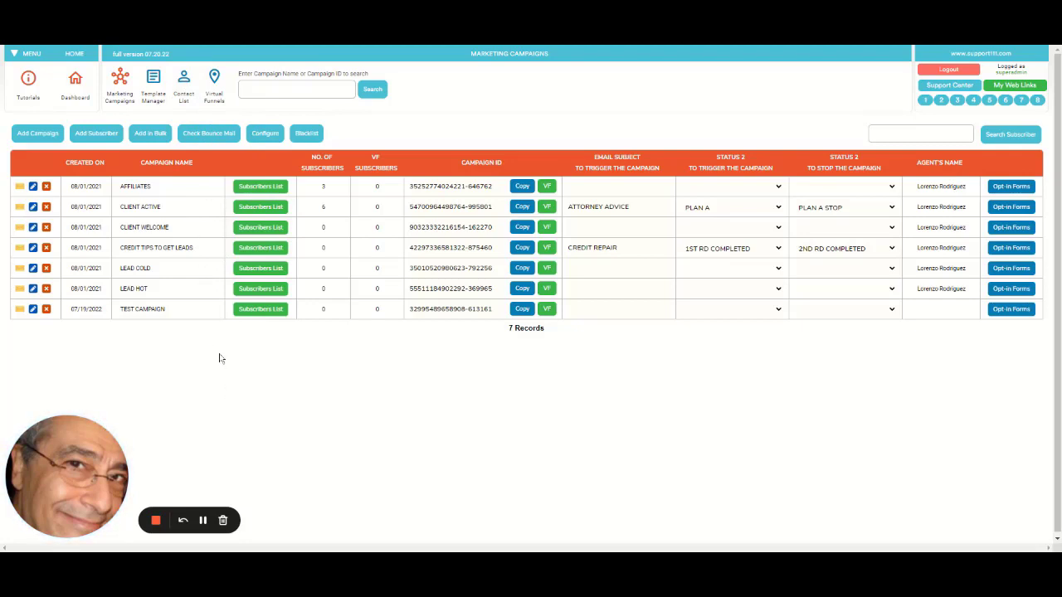
{"action": "left_click", "coordinate": [33, 248]}
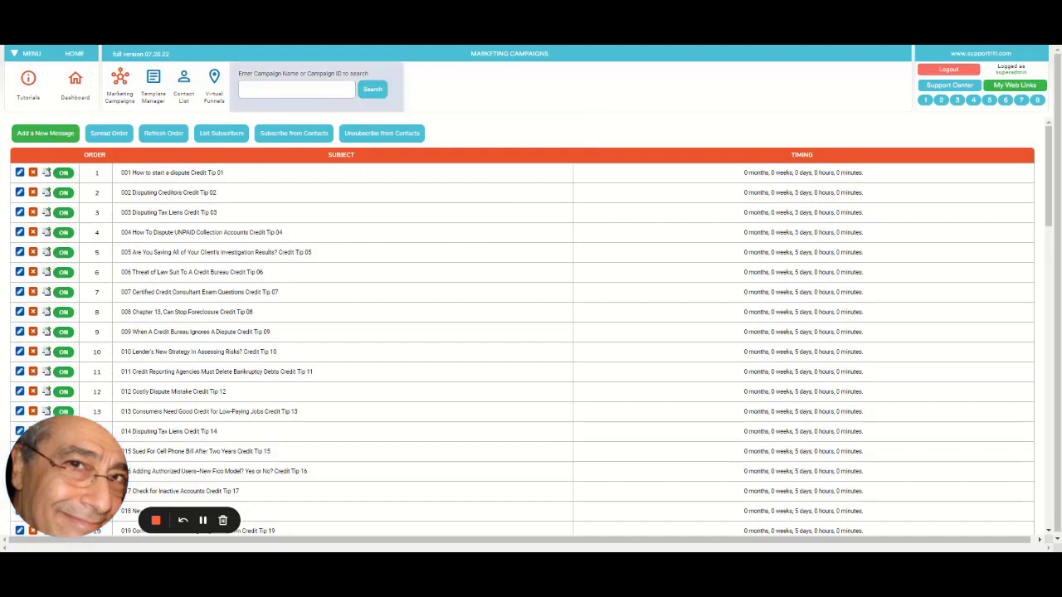
{"action": "left_click", "coordinate": [119, 89]}
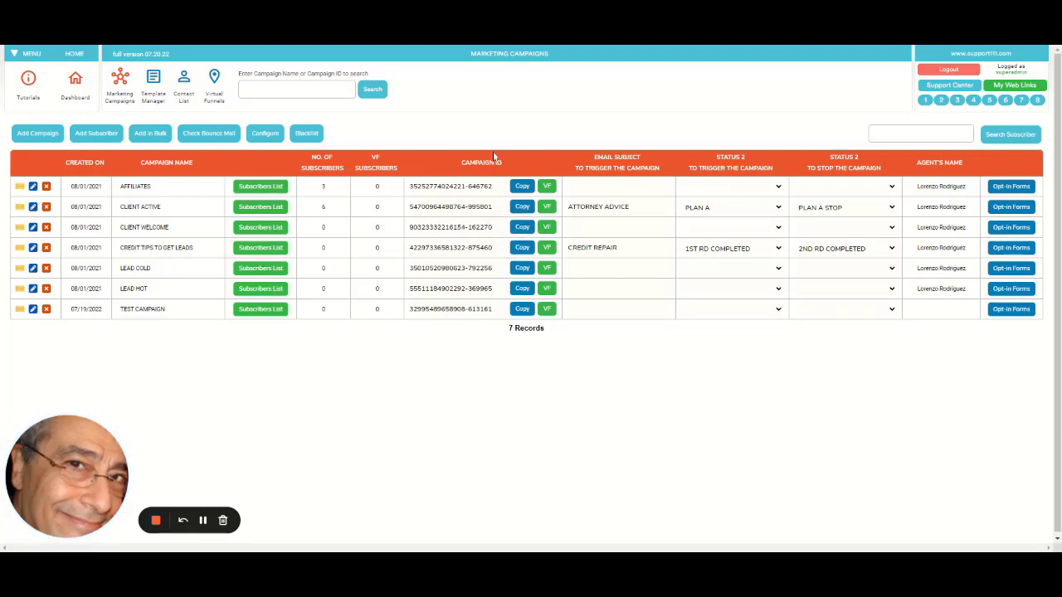
Copy the campaign ID of CREDIT TIPS TO GET LEADS and list the virtual funnels of that campaign
{"action": "left_click", "coordinate": [523, 248]}
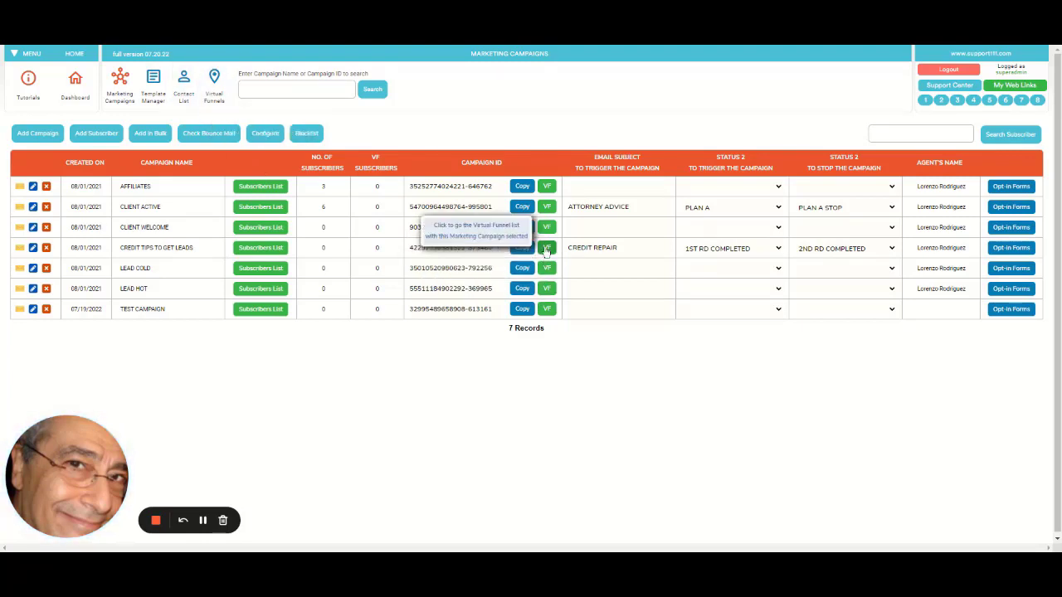
{"action": "left_click", "coordinate": [546, 249]}
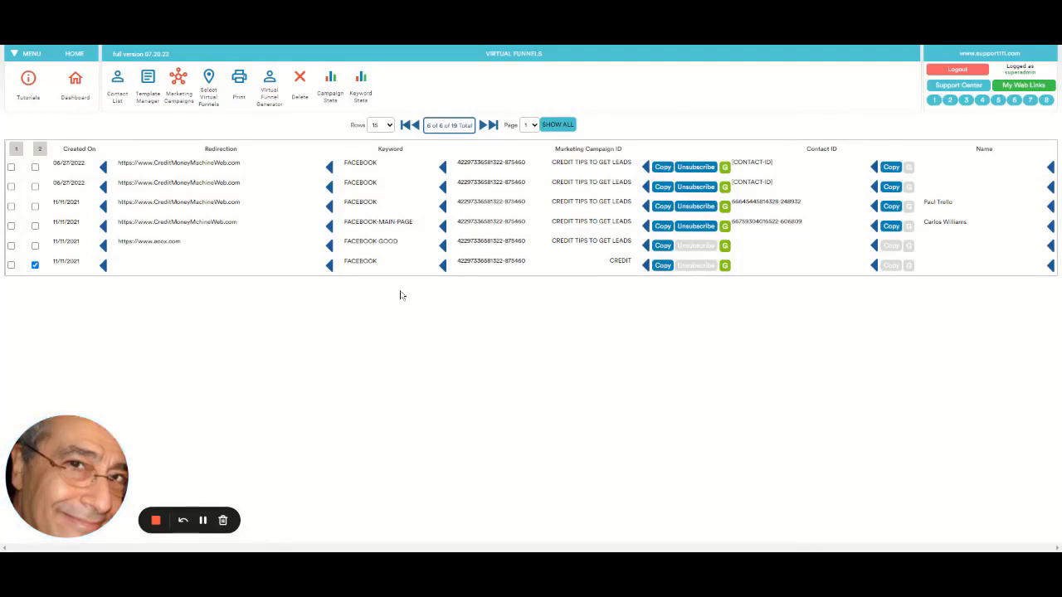
Start a new virtual funnel link for the sign-up page and set its keyword to INSTAGRAM-2
{"action": "left_click", "coordinate": [272, 88]}
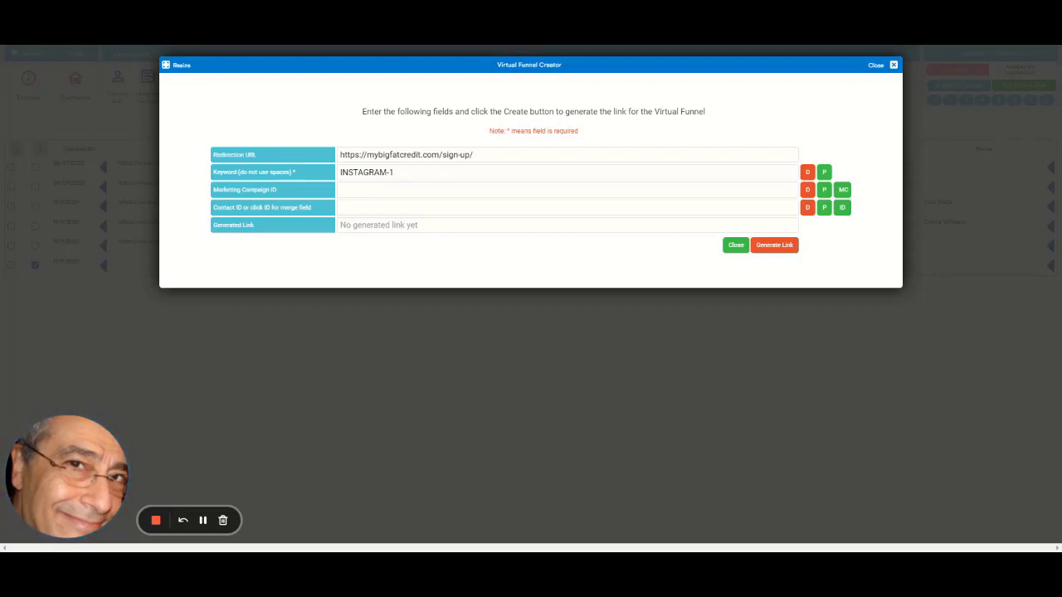
{"action": "left_click", "coordinate": [396, 173]}
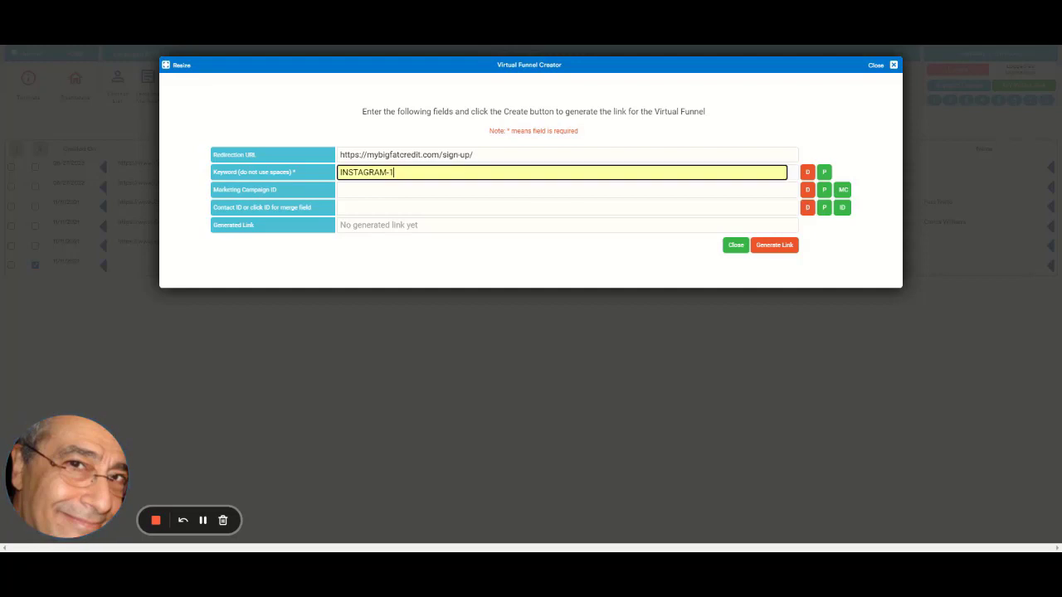
{"action": "key", "text": "BackSpace"}
{"action": "type", "text": "2"}
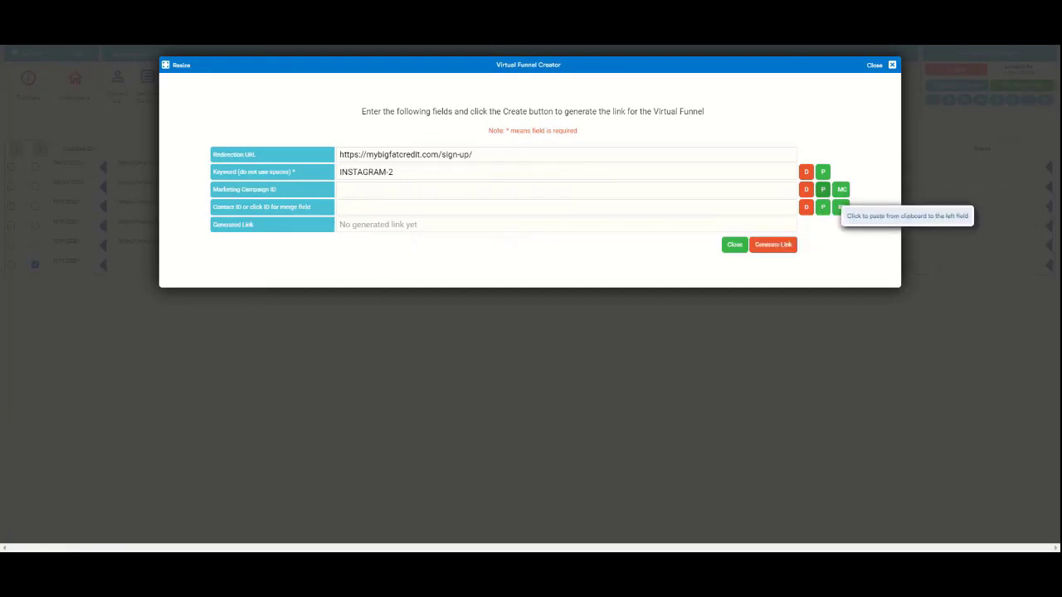
Paste the copied marketing campaign ID, insert the [CONTACT-ID] merge field, and generate and copy the funnel link
{"action": "left_click", "coordinate": [823, 189]}
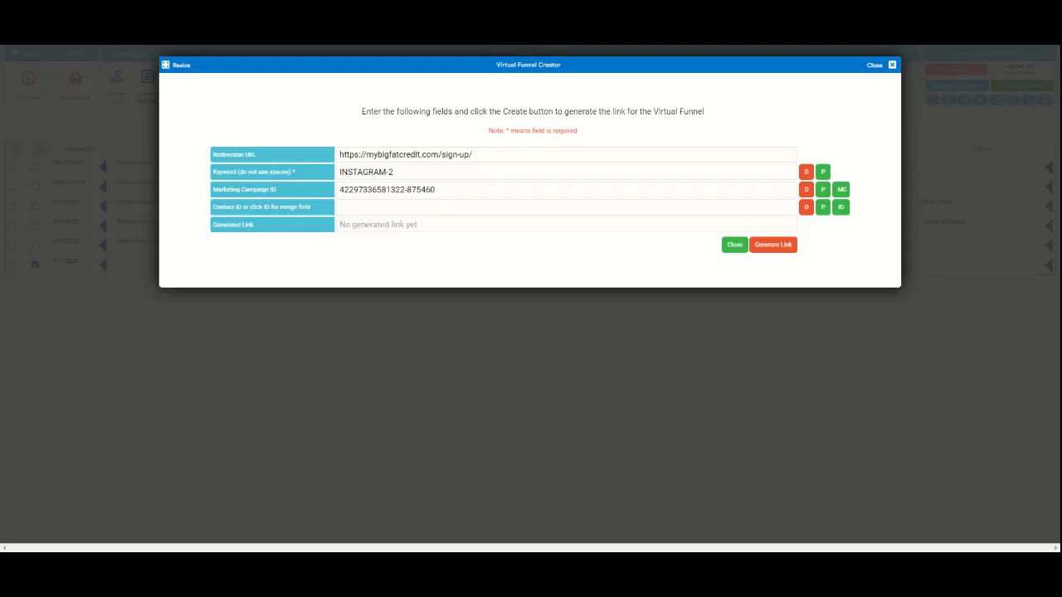
{"action": "left_click", "coordinate": [842, 211]}
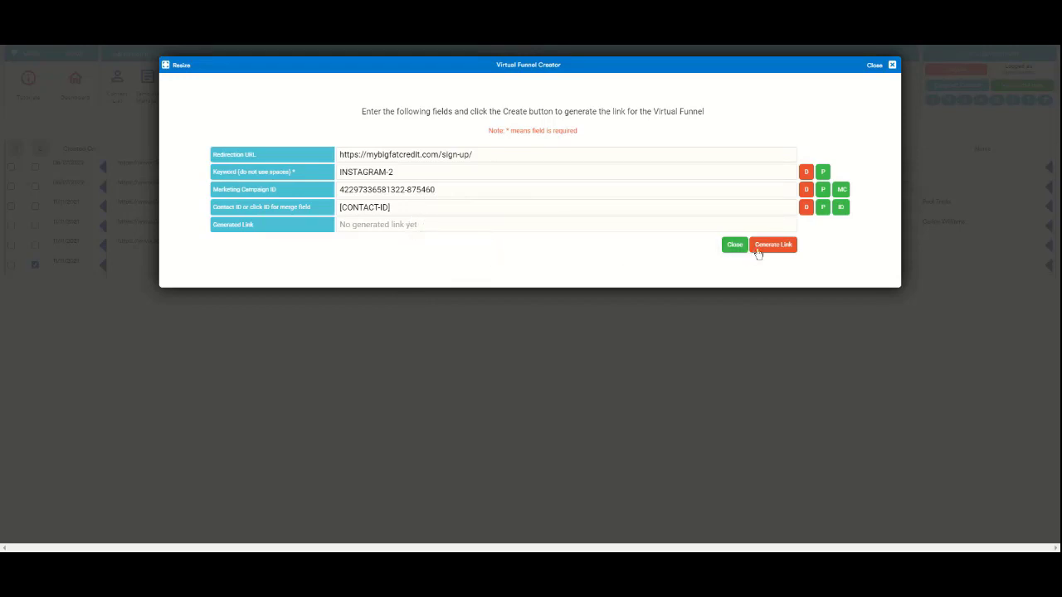
{"action": "left_click", "coordinate": [784, 243]}
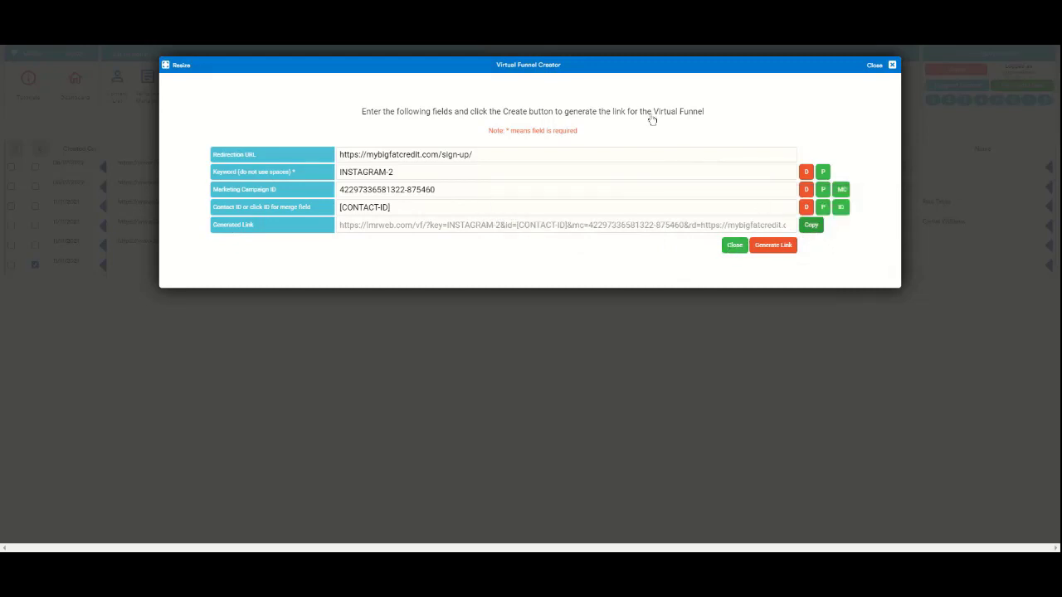
{"action": "left_click", "coordinate": [734, 245]}
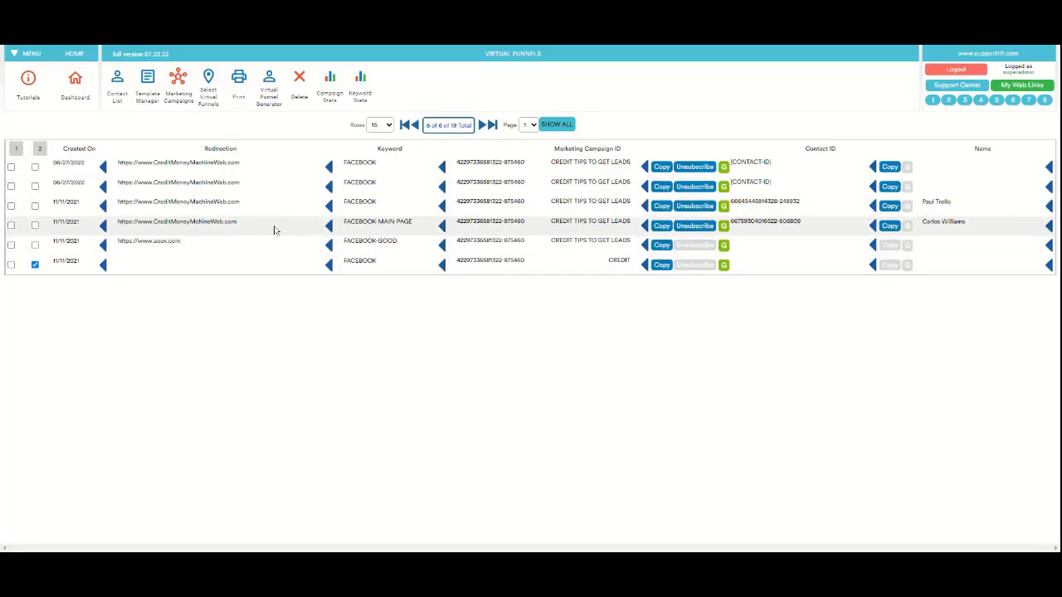
Open the Test Signature template from the MISCELLANEOUS category of the Template Manager
{"action": "left_click", "coordinate": [147, 94]}
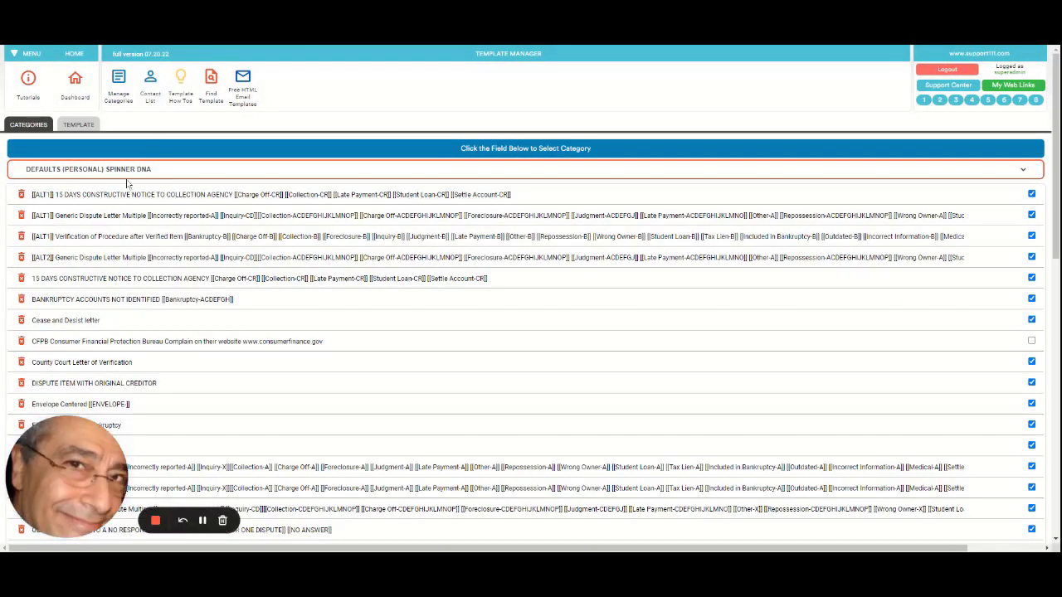
{"action": "left_click", "coordinate": [127, 182]}
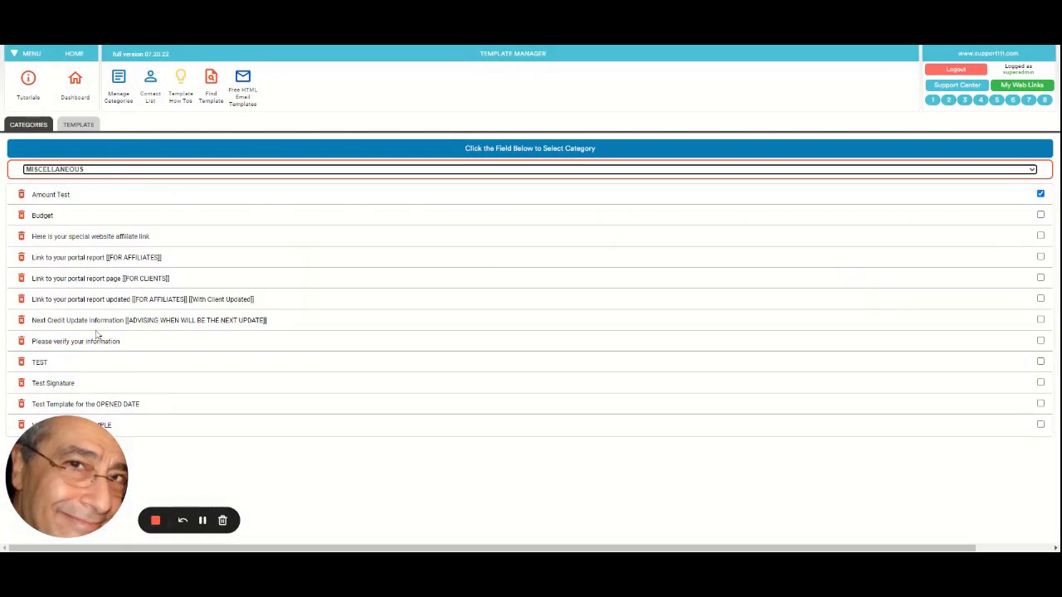
{"action": "left_click", "coordinate": [55, 384]}
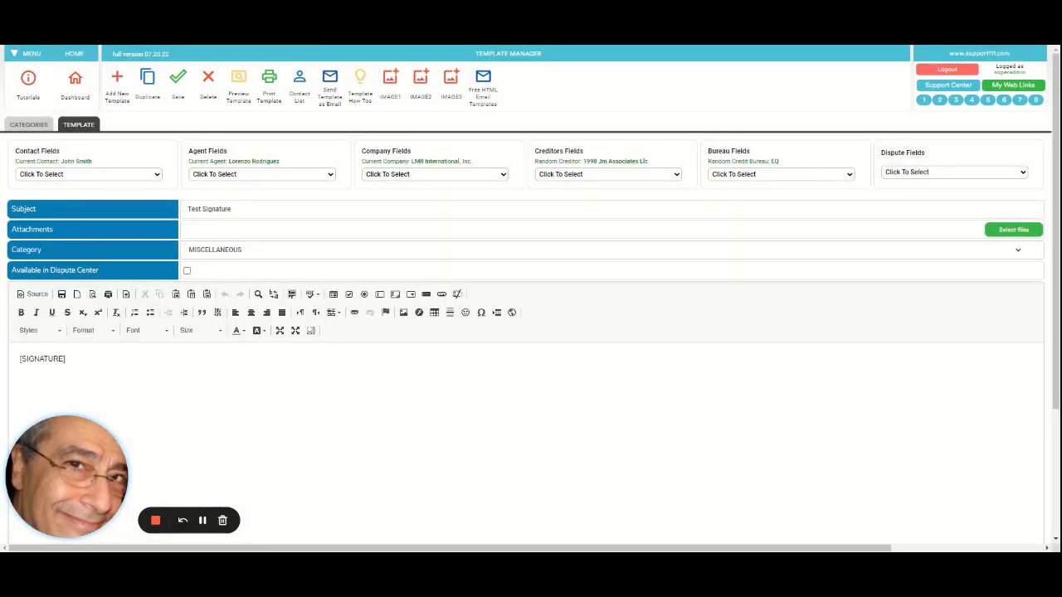
Add blank lines above the [SIGNATURE] field and write the greeting "Dear Friend" at the beginning
{"action": "key", "text": "Return"}
{"action": "key", "text": "Return"}
{"action": "key", "text": "Return"}
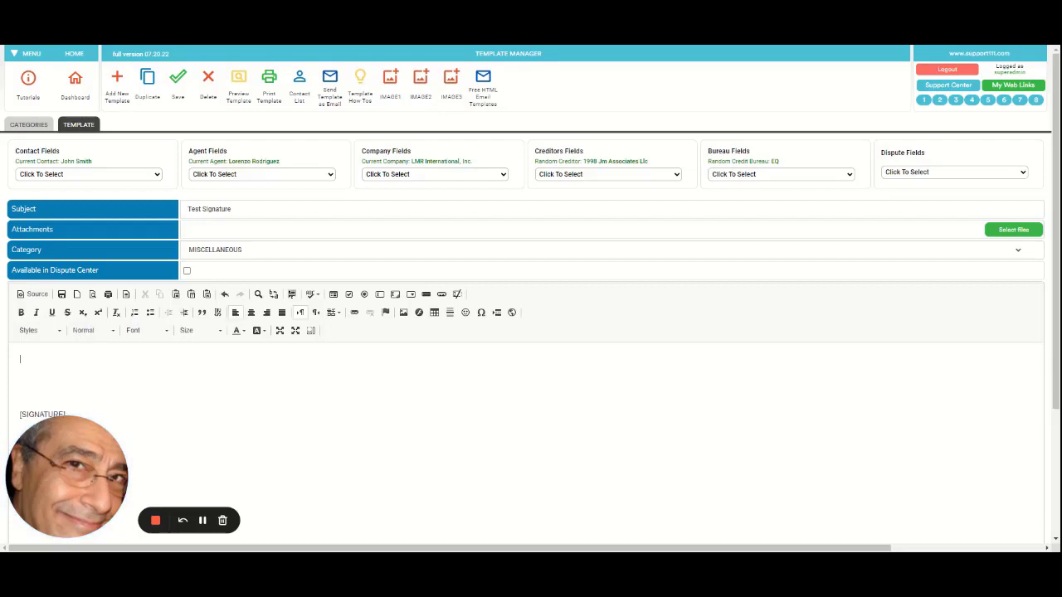
{"action": "type", "text": "Dear"}
{"action": "type", "text": " friend"}
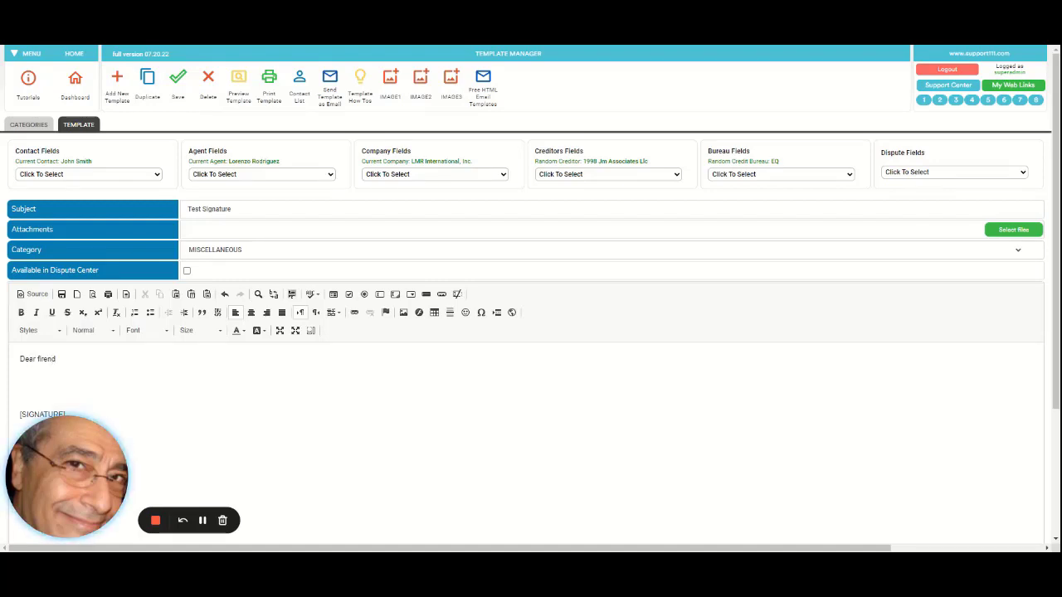
{"action": "key", "text": "ctrl+shift+Left"}
{"action": "type", "text": "Friend"}
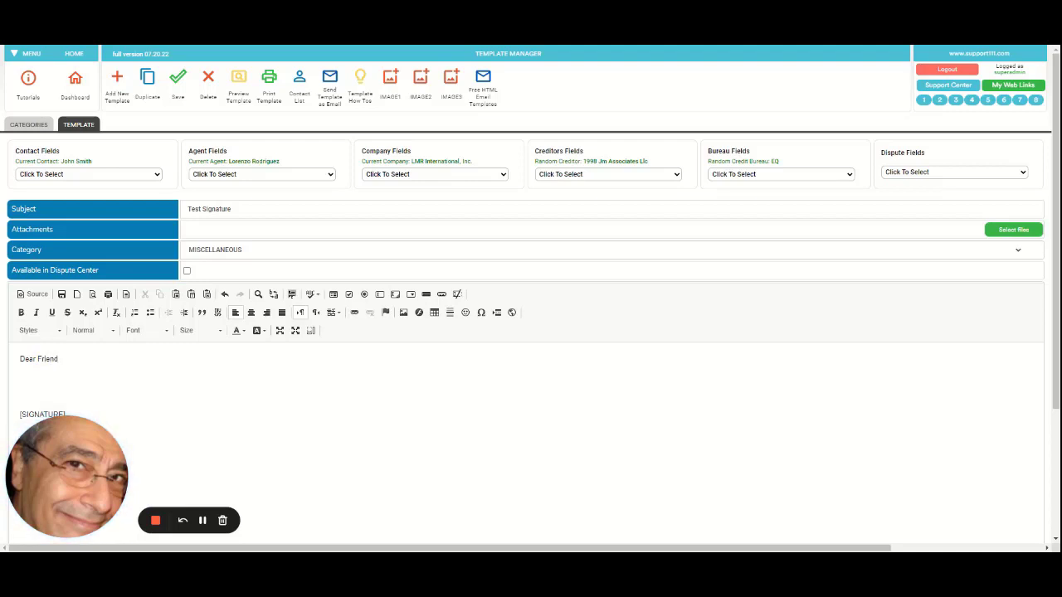
Replace "Friend" in the greeting with the contact's FIRST NAME merge field
{"action": "key", "text": "ctrl+shift+Left"}
{"action": "key", "text": "BackSpace"}
{"action": "left_click", "coordinate": [91, 175]}
{"action": "left_click", "coordinate": [92, 186]}
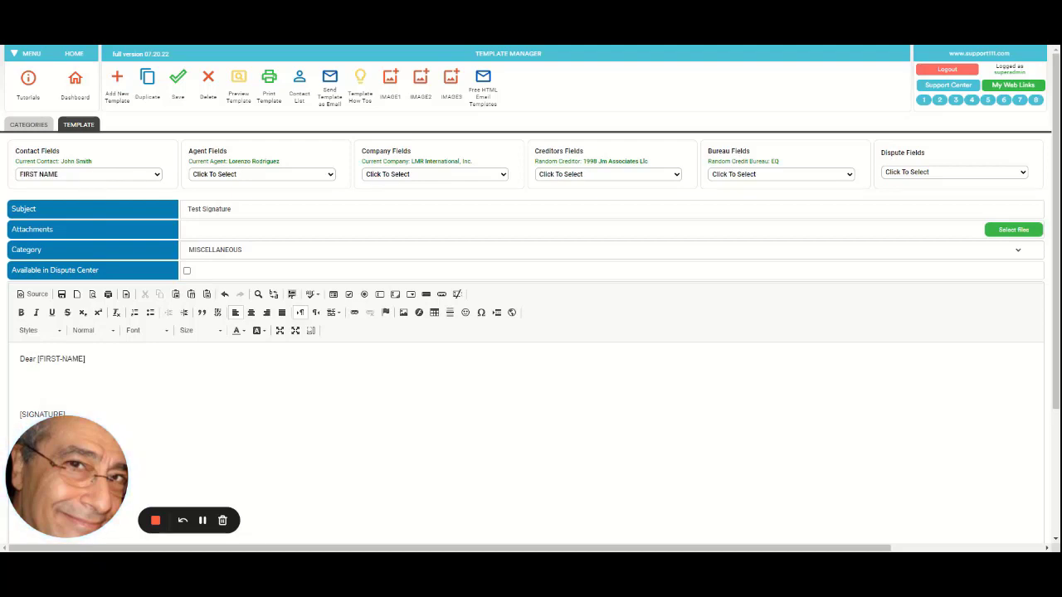
End the greeting with a comma and write "If you want our 50 credit repair tips please click here" below it
{"action": "key", "text": "Return"}
{"action": "key", "text": "BackSpace"}
{"action": "key", "text": "Return"}
{"action": "type", "text": "If you"}
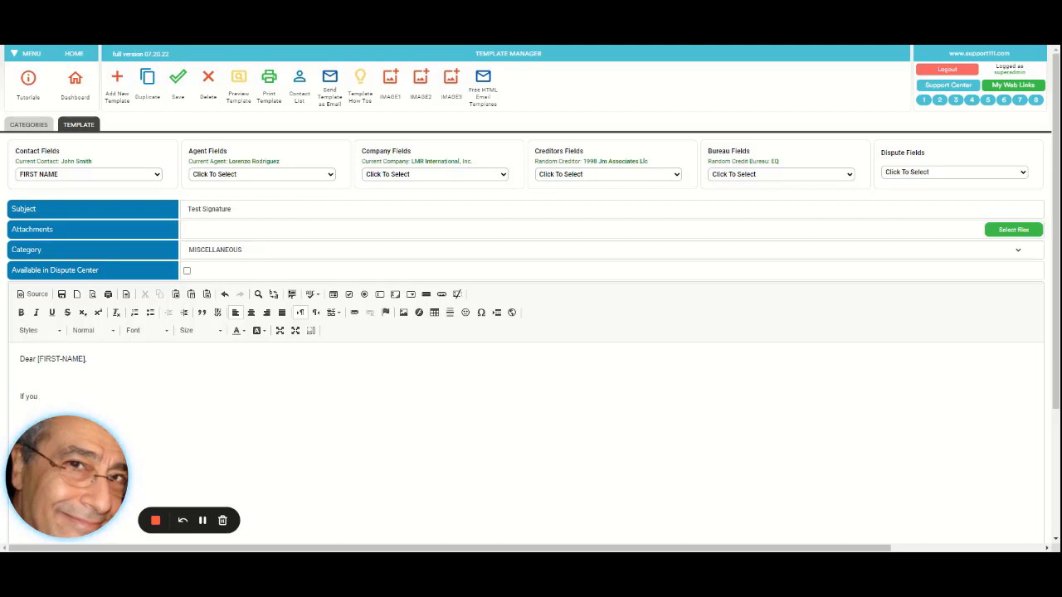
{"action": "type", "text": " want our 5"}
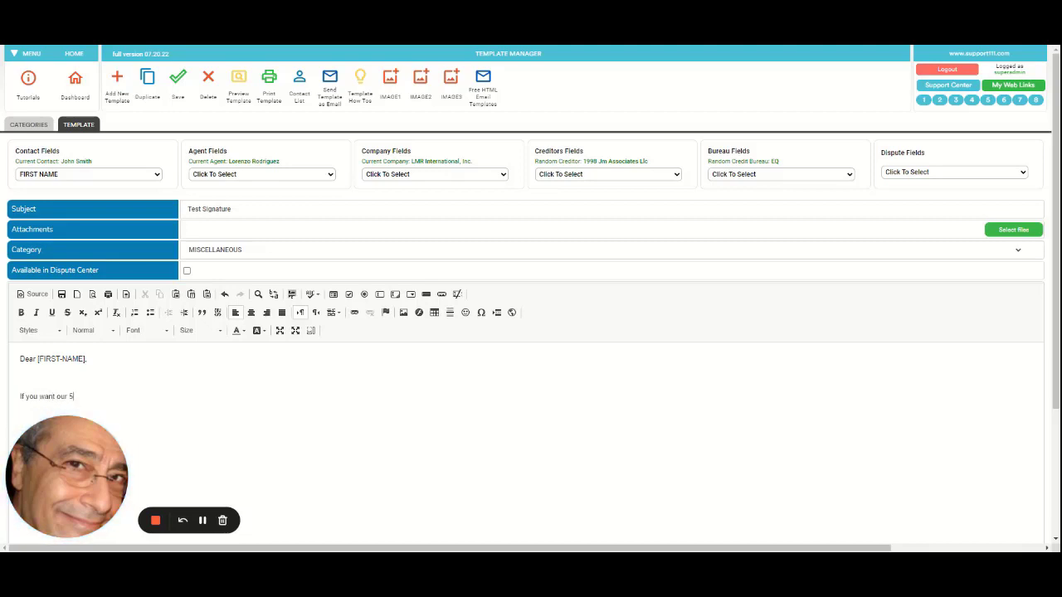
{"action": "type", "text": "0 credit repair tips please click here"}
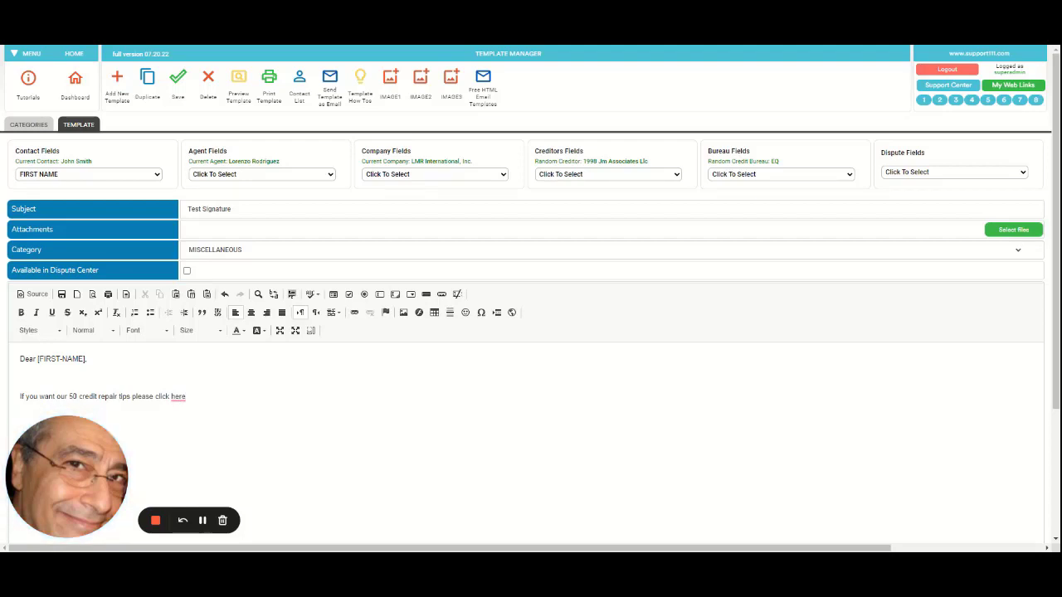
{"action": "key", "text": "ctrl+shift+Left"}
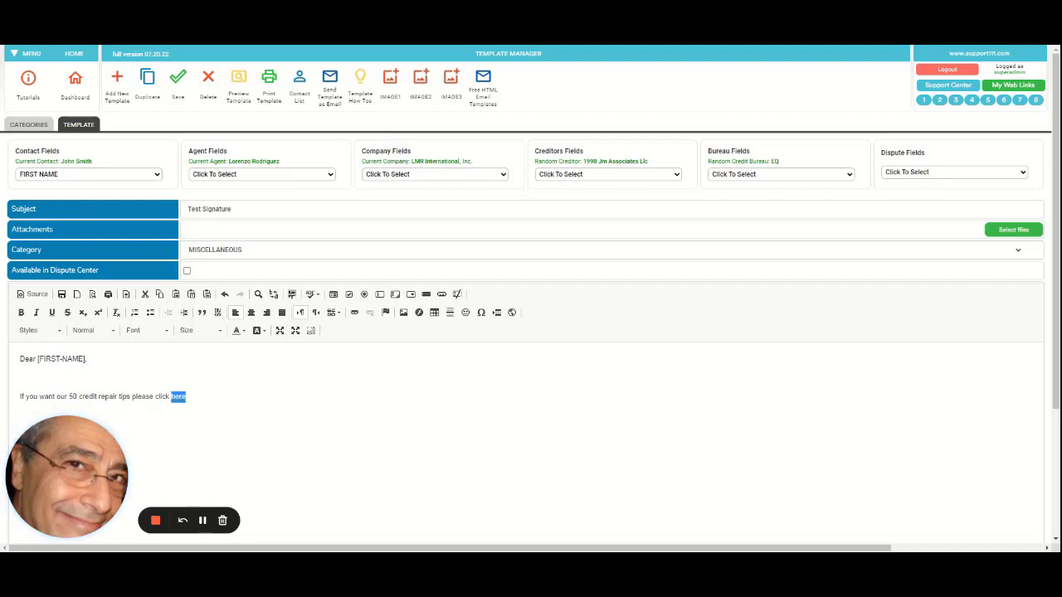
{"action": "left_click", "coordinate": [355, 314]}
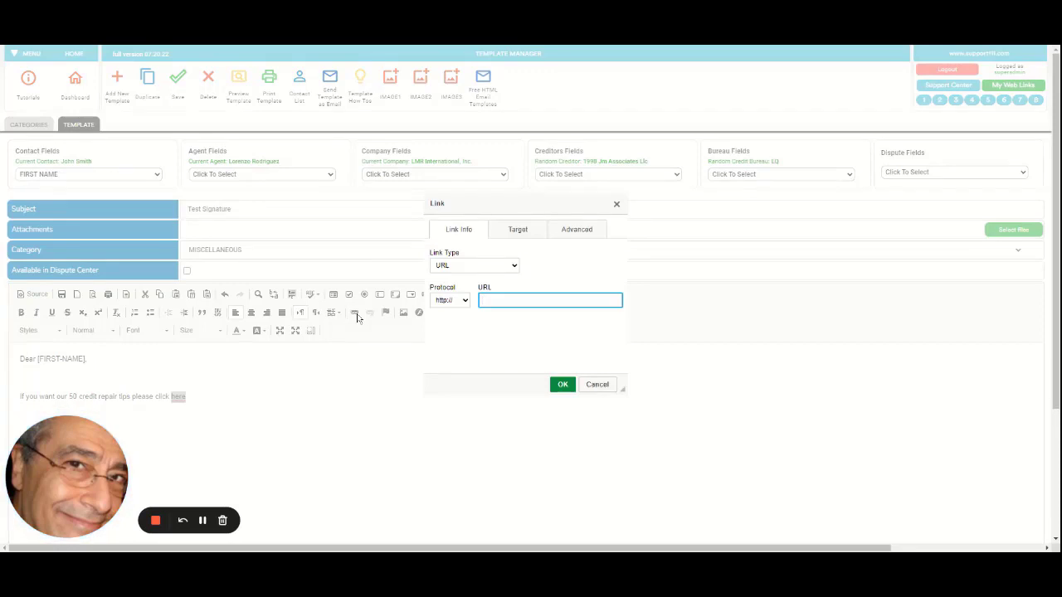
{"action": "key", "text": "ctrl+v"}
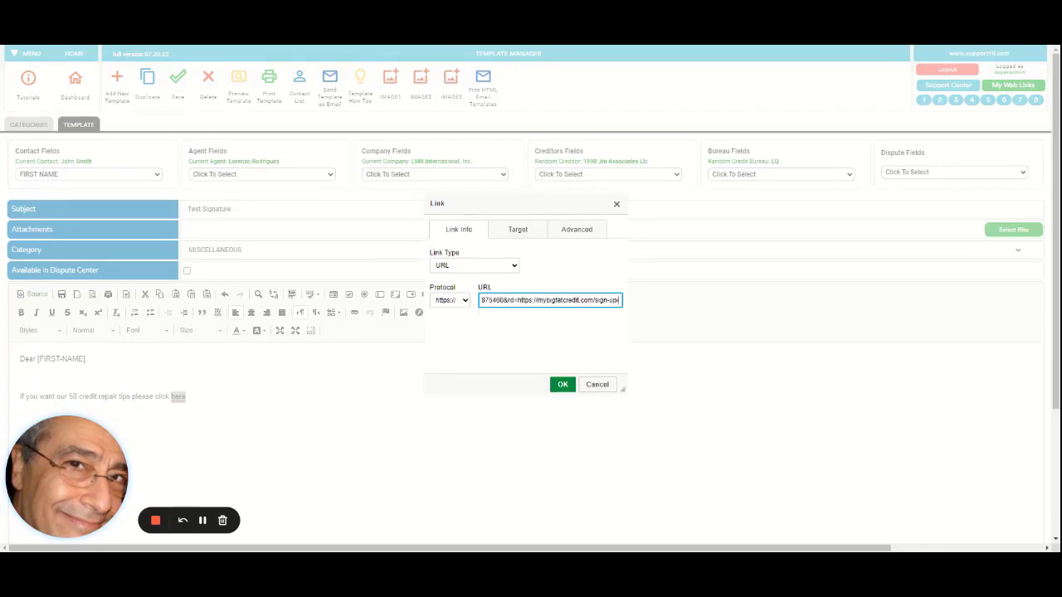
{"action": "key", "text": "Home"}
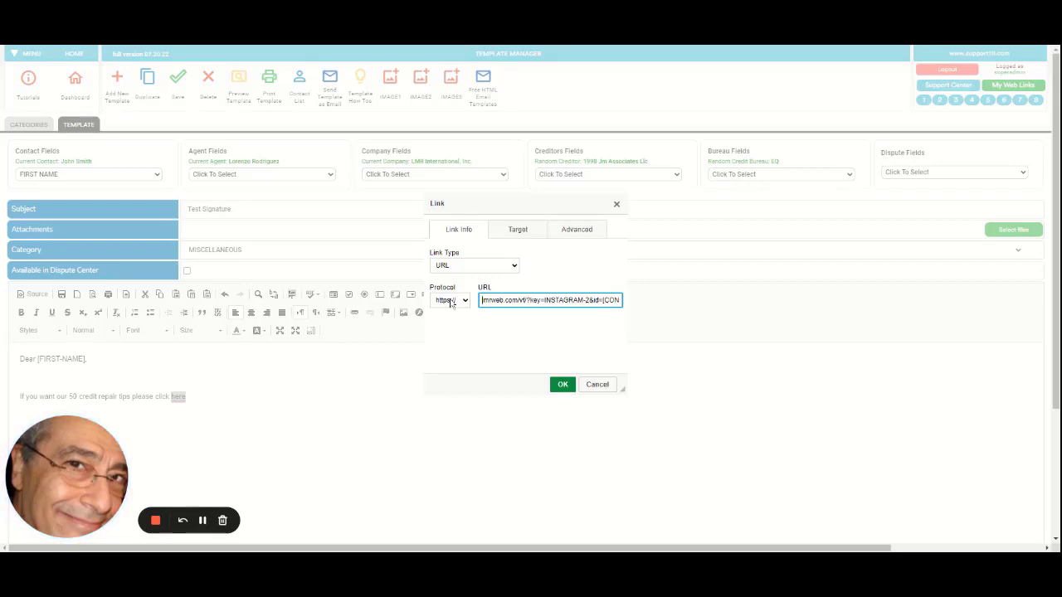
Choose a target for the INSTAGRAM-2 hyperlink and apply the link to the word "here"
{"action": "left_click", "coordinate": [519, 232]}
{"action": "left_click", "coordinate": [495, 266]}
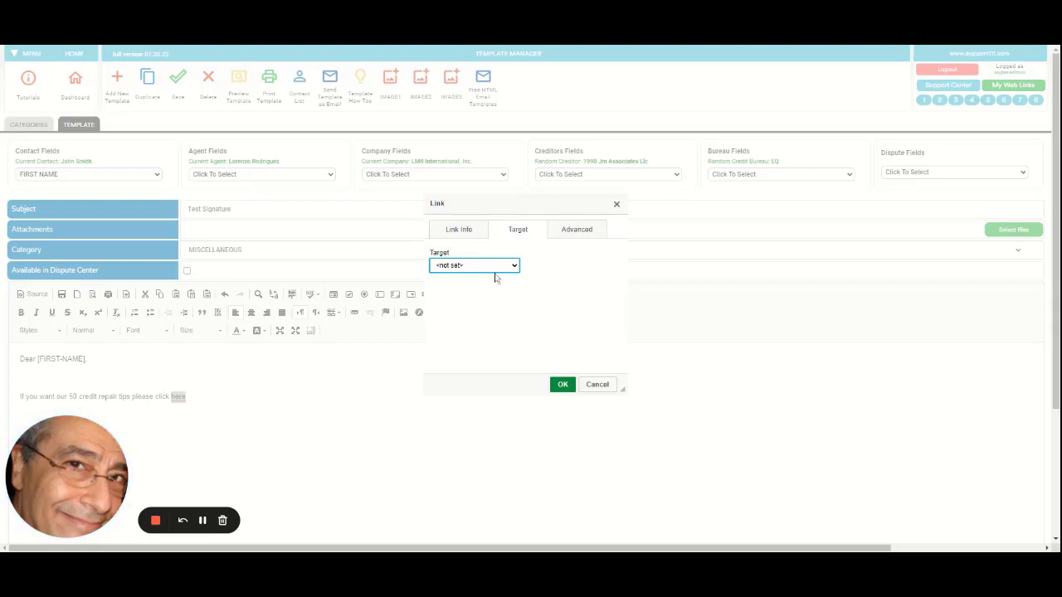
{"action": "left_click", "coordinate": [490, 307]}
{"action": "left_click", "coordinate": [462, 232]}
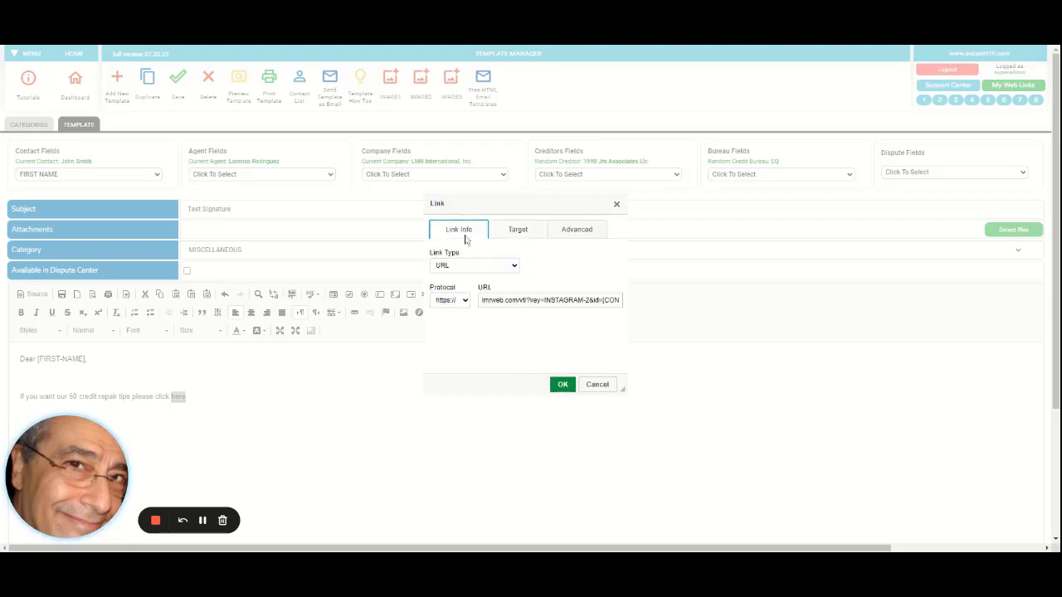
{"action": "left_click", "coordinate": [561, 385]}
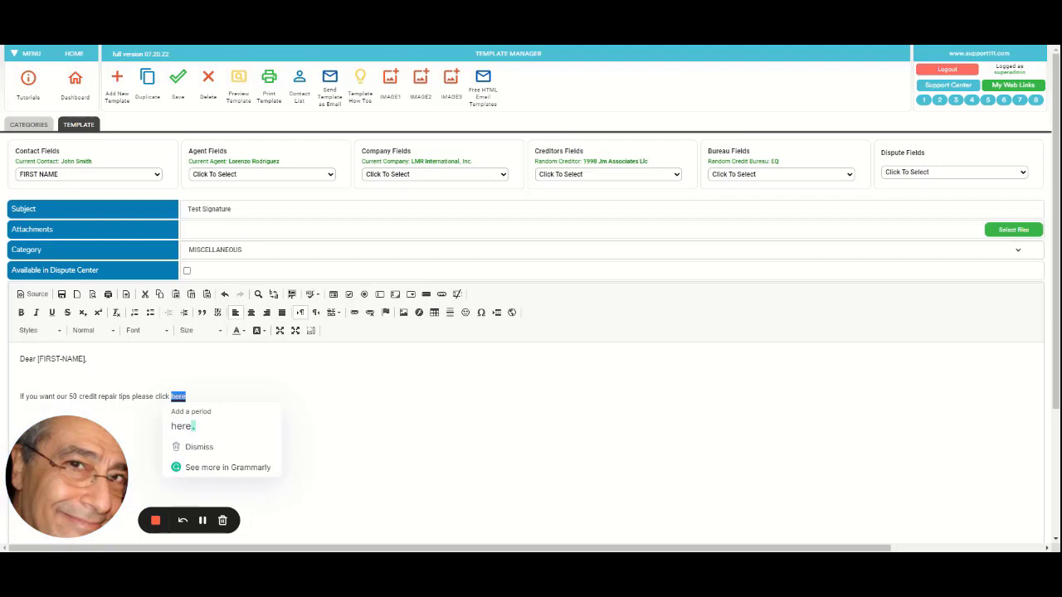
Add the closing "Thank you" on a new line below the linked sentence and save the template
{"action": "left_click", "coordinate": [187, 396]}
{"action": "mouse_move", "coordinate": [179, 398]}
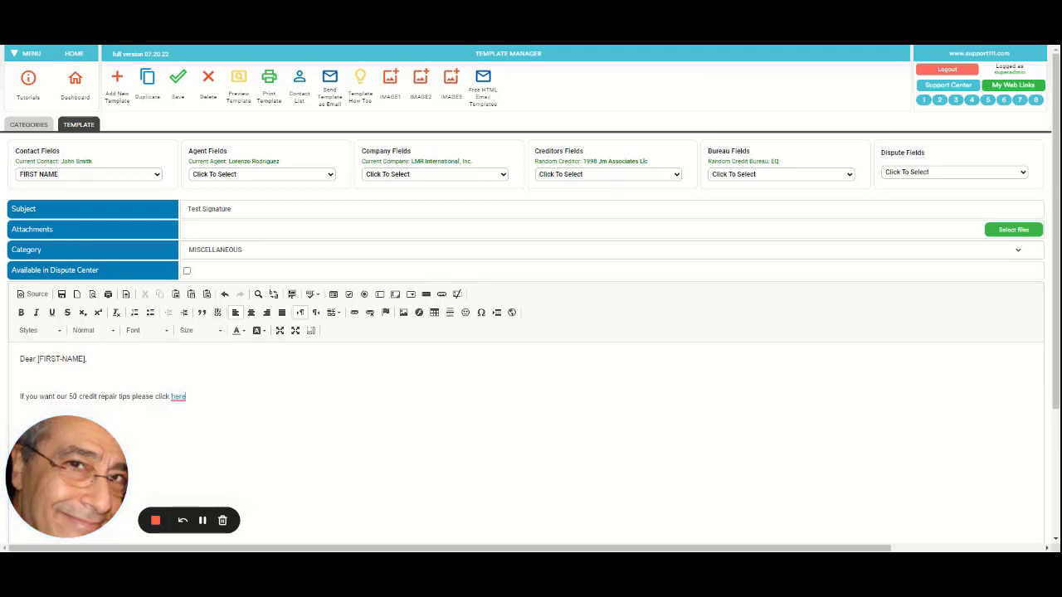
{"action": "key", "text": "Return"}
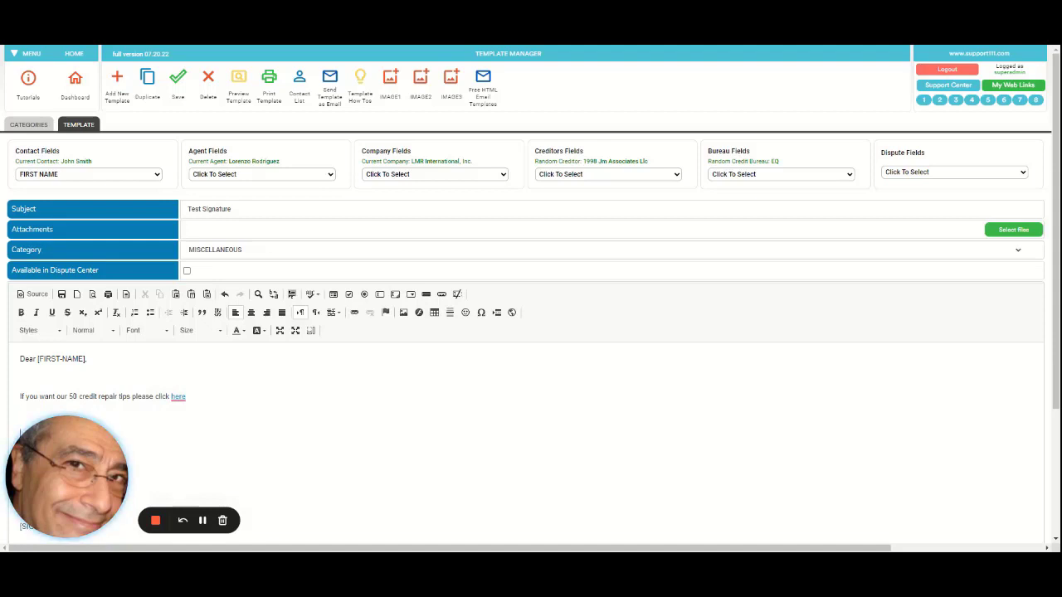
{"action": "key", "text": "ctrl+v"}
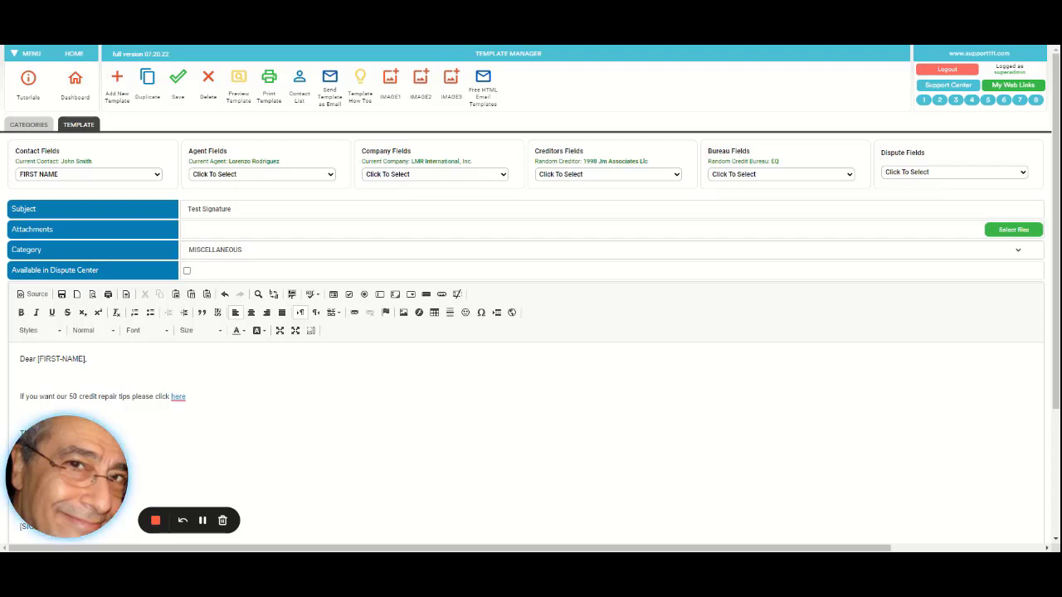
{"action": "left_click", "coordinate": [178, 87]}
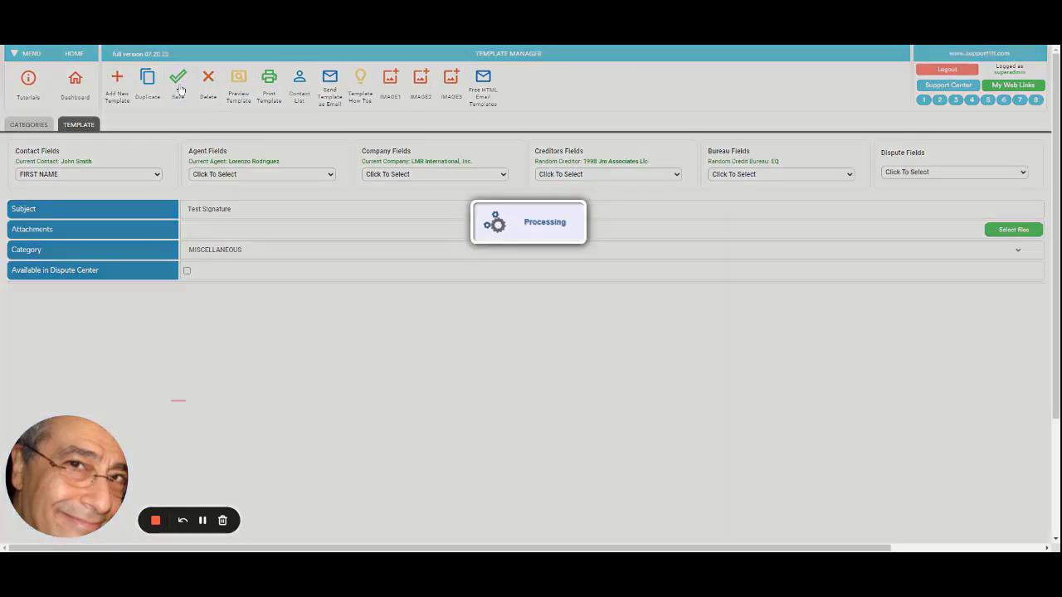
Open the contact list, narrow it to only the first lead by marking and selecting it, and clear its mark
{"action": "left_click", "coordinate": [303, 82]}
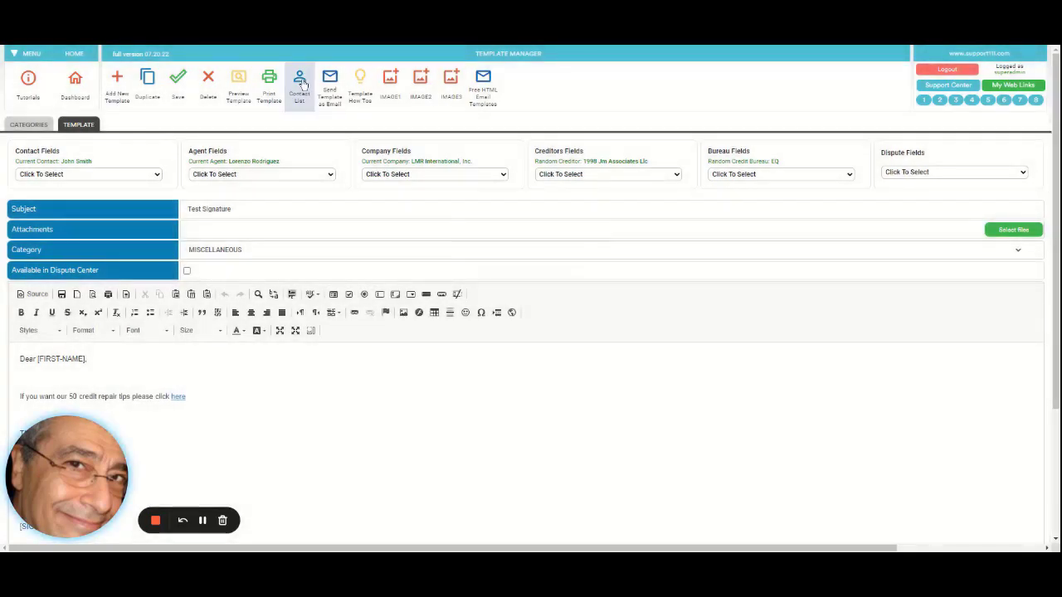
{"action": "left_click", "coordinate": [304, 82]}
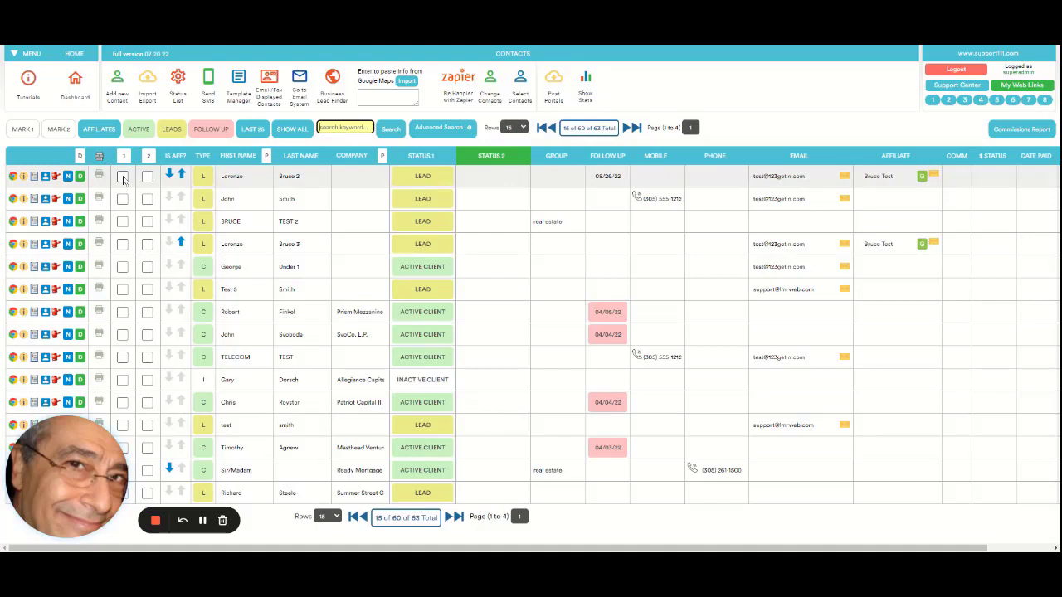
{"action": "left_click", "coordinate": [123, 177]}
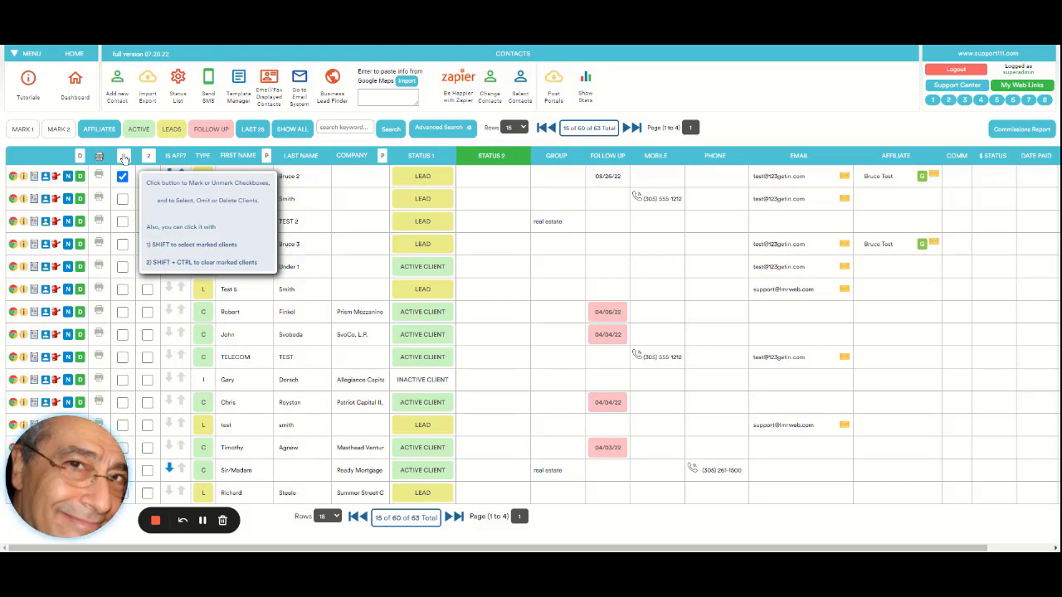
{"action": "left_click", "coordinate": [122, 158]}
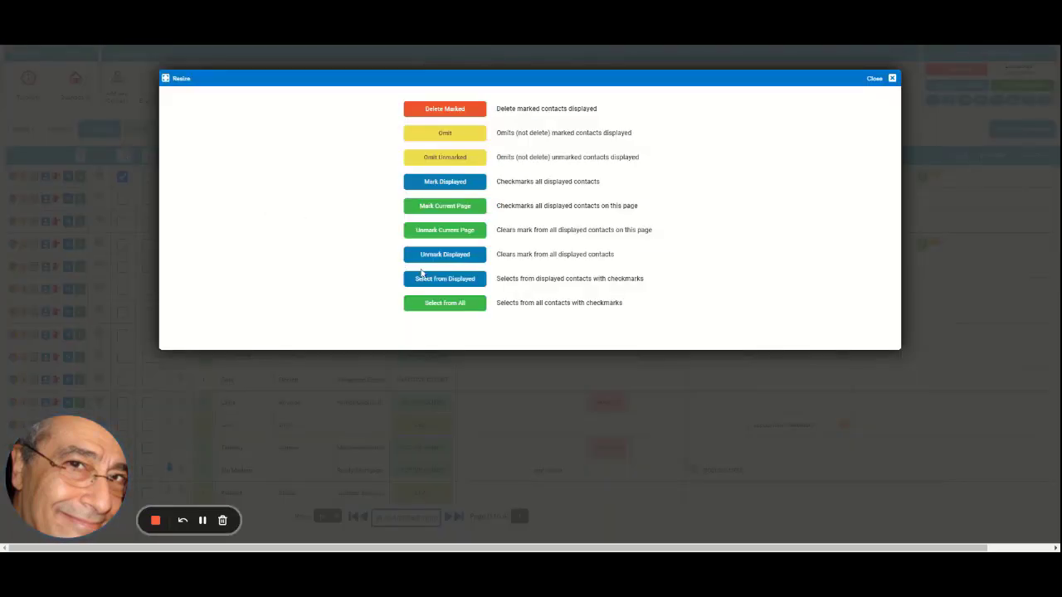
{"action": "left_click", "coordinate": [444, 279]}
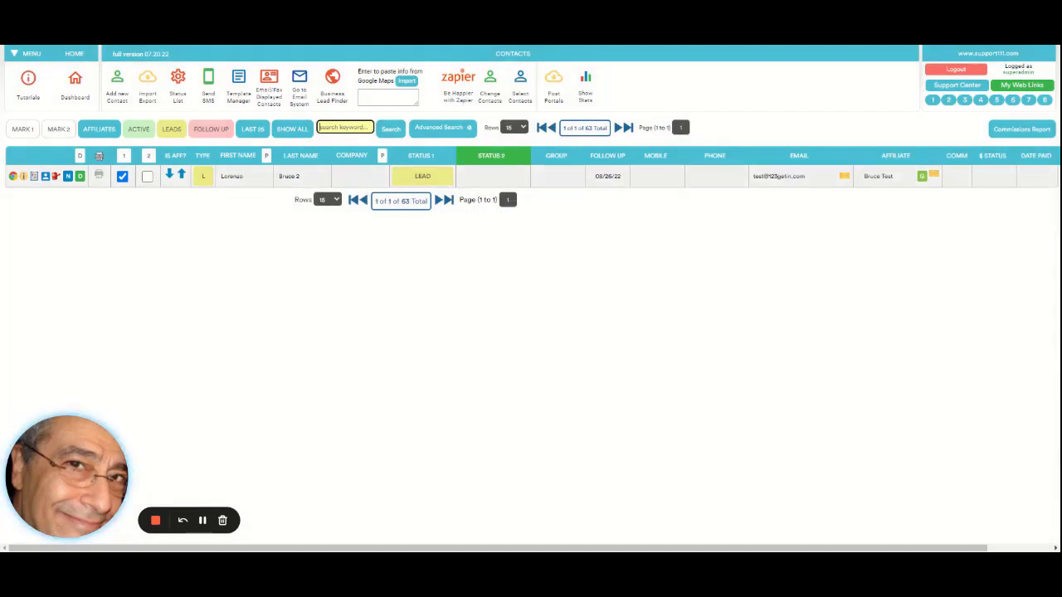
{"action": "left_click", "coordinate": [123, 176]}
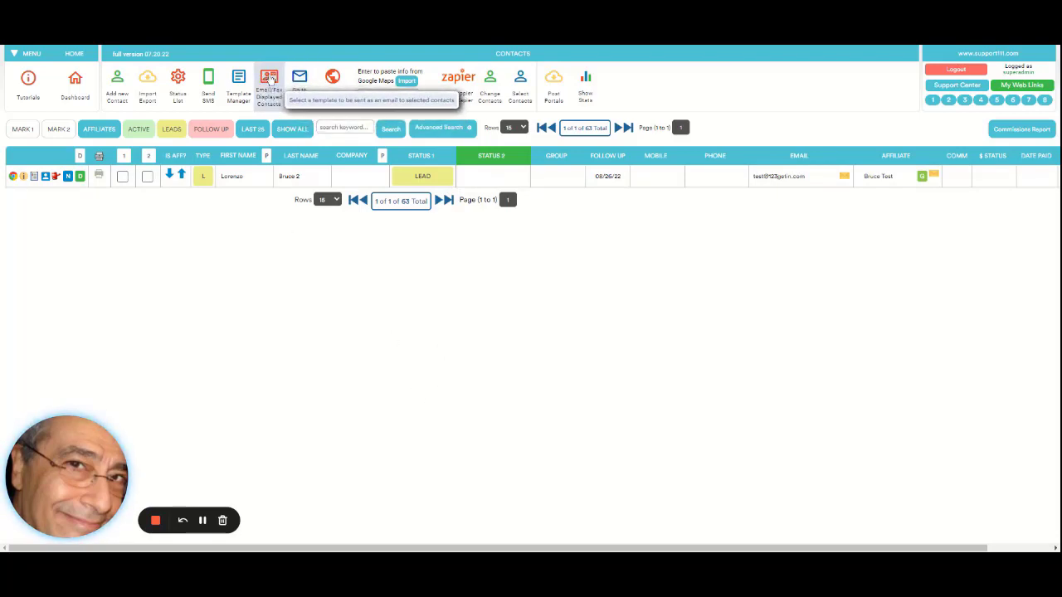
Preview the Test Signature template from the MISCELLANEOUS category and email it to the displayed contact
{"action": "left_click", "coordinate": [270, 79]}
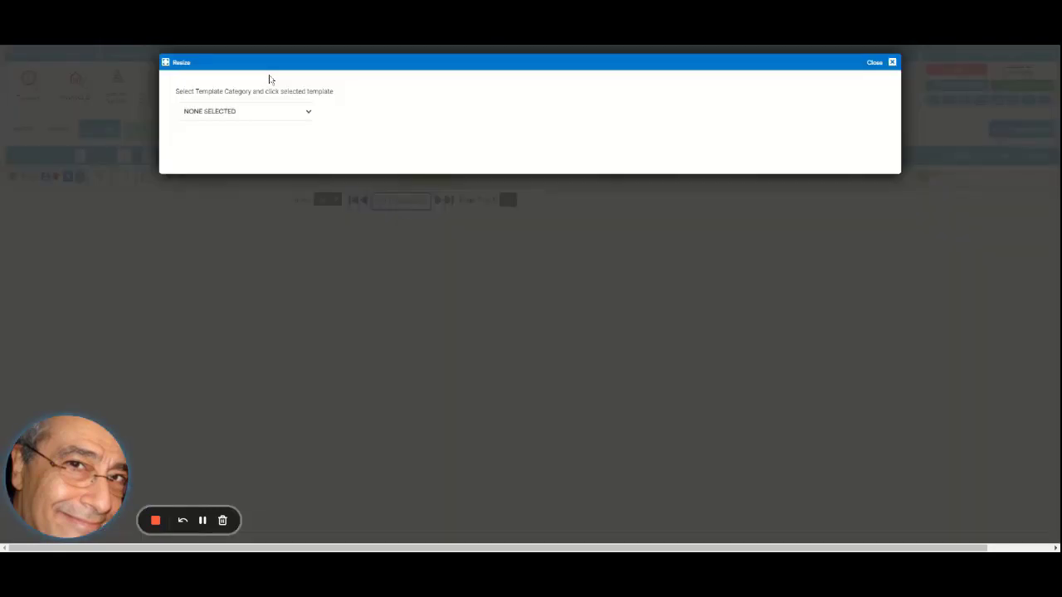
{"action": "left_click", "coordinate": [282, 117]}
{"action": "left_click", "coordinate": [277, 292]}
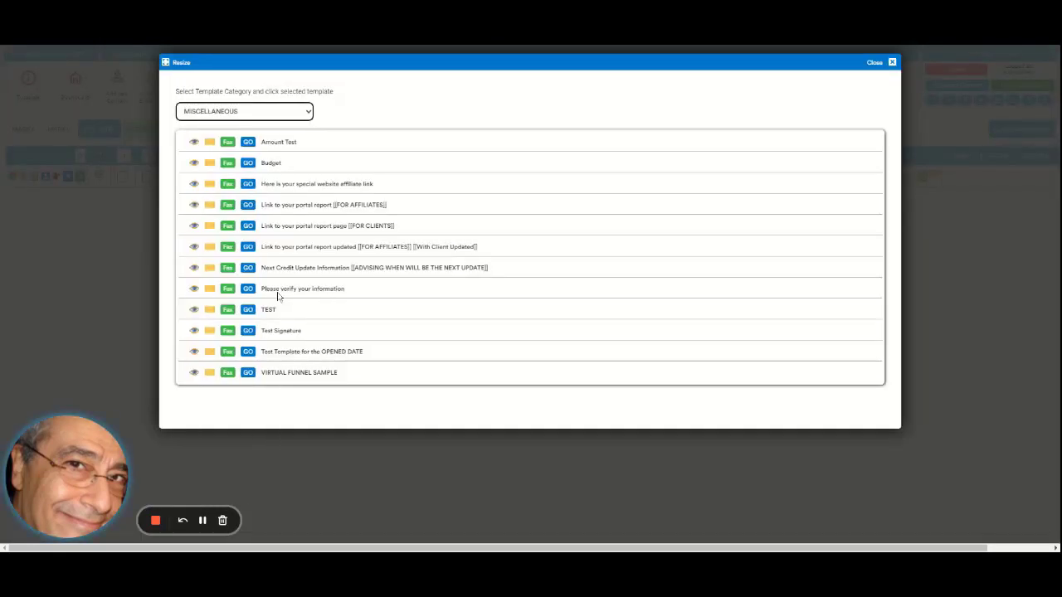
{"action": "left_click", "coordinate": [192, 331]}
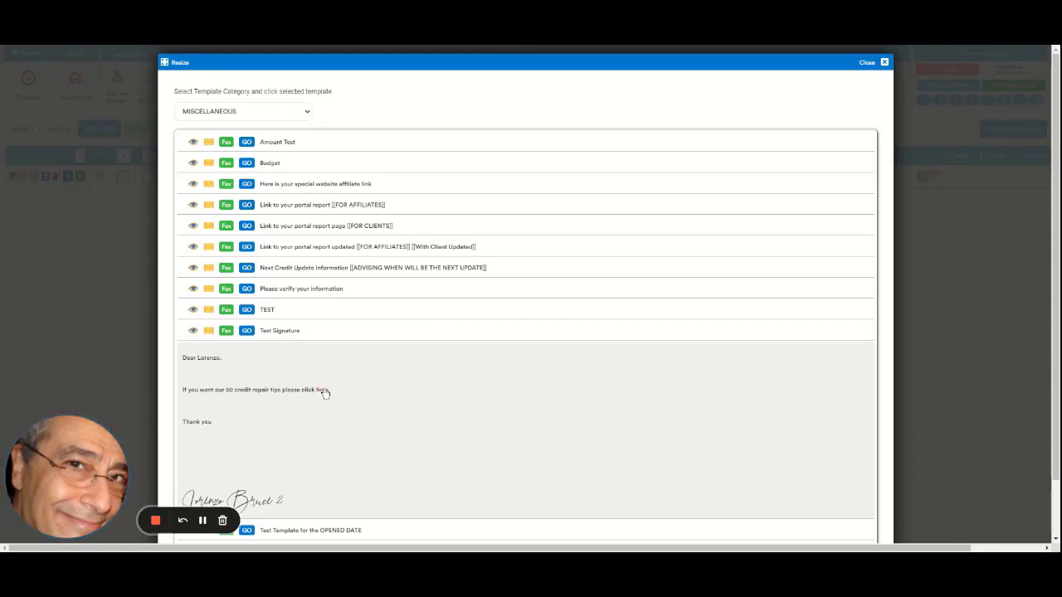
{"action": "left_click", "coordinate": [209, 331]}
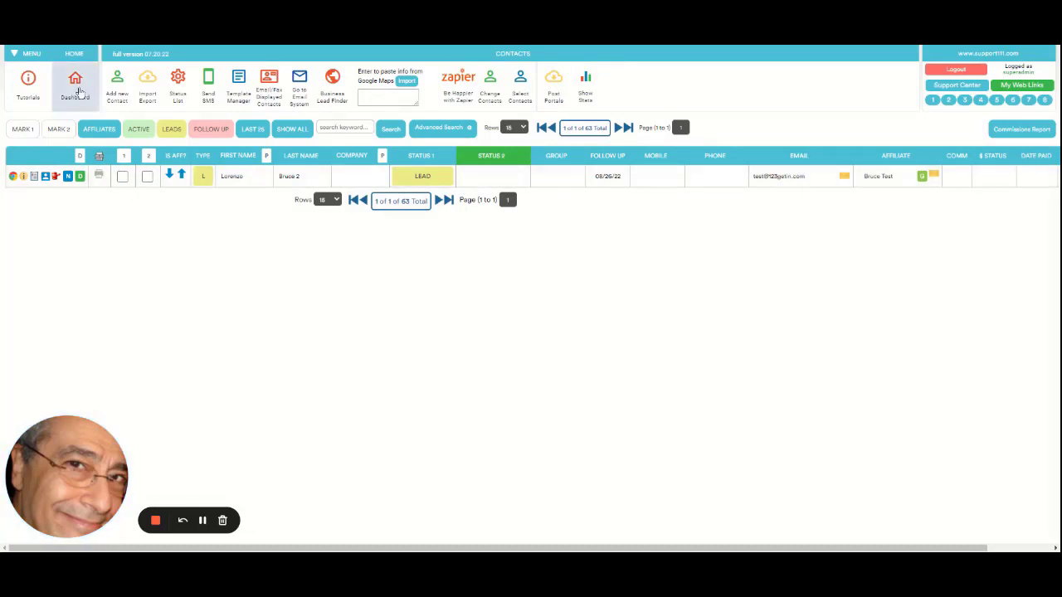
Open the virtual funnels and show all records to check for visits
{"action": "left_click", "coordinate": [80, 91]}
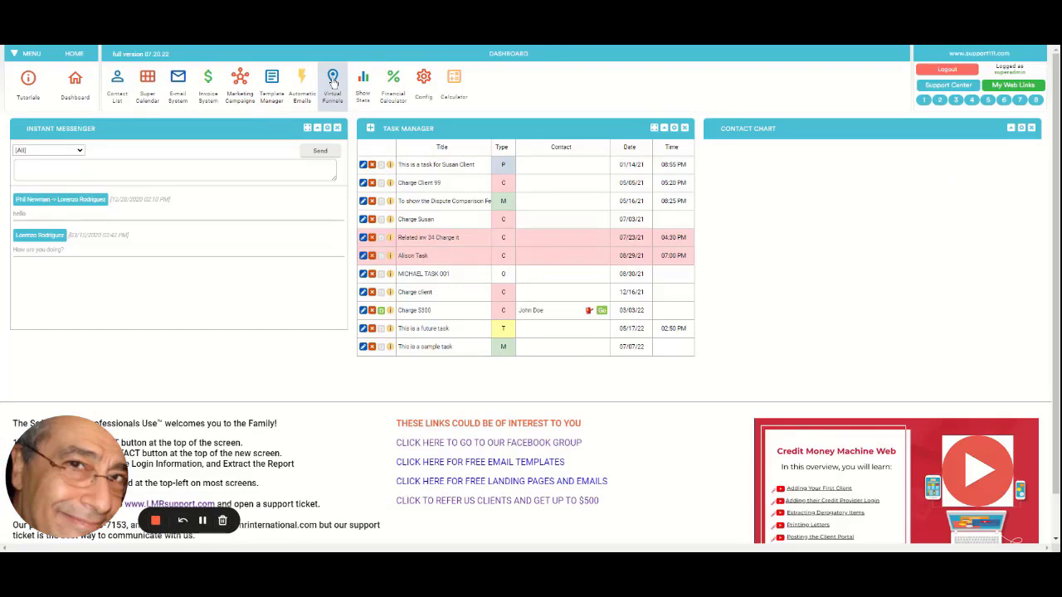
{"action": "left_click", "coordinate": [332, 81]}
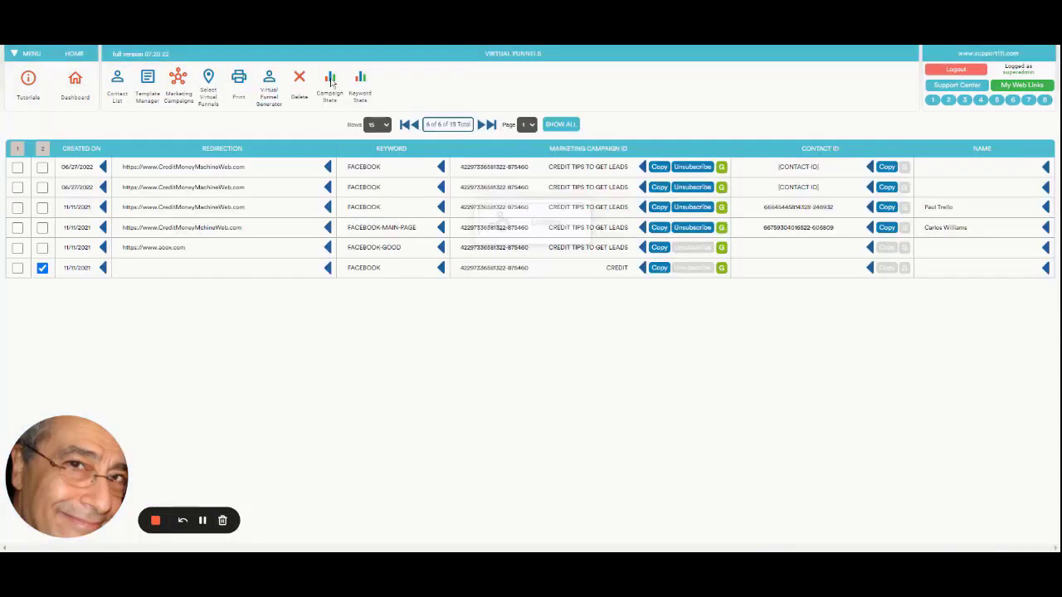
{"action": "left_click", "coordinate": [559, 123]}
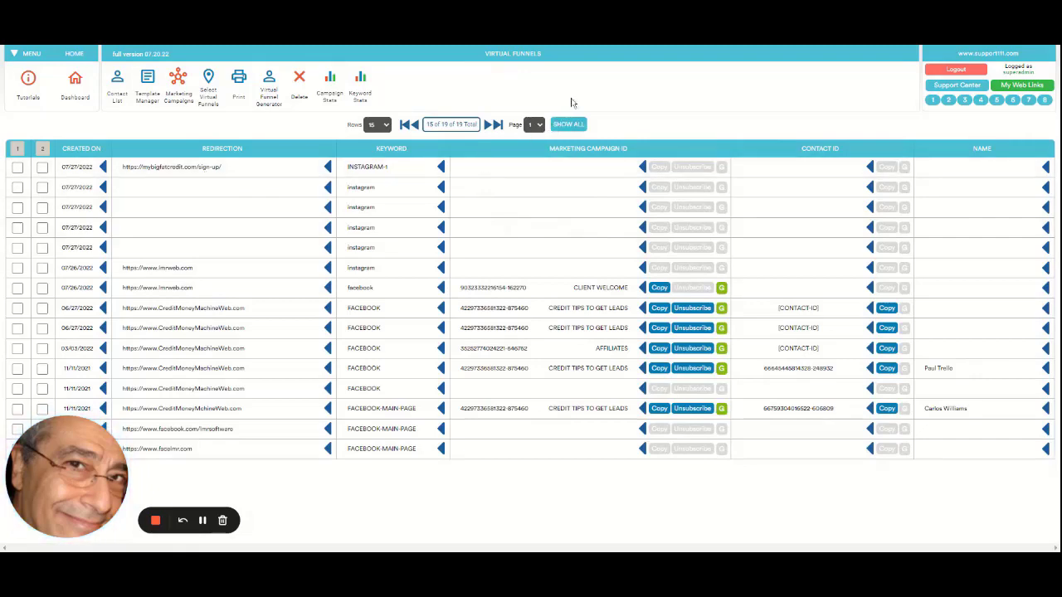
{"action": "left_click", "coordinate": [565, 124]}
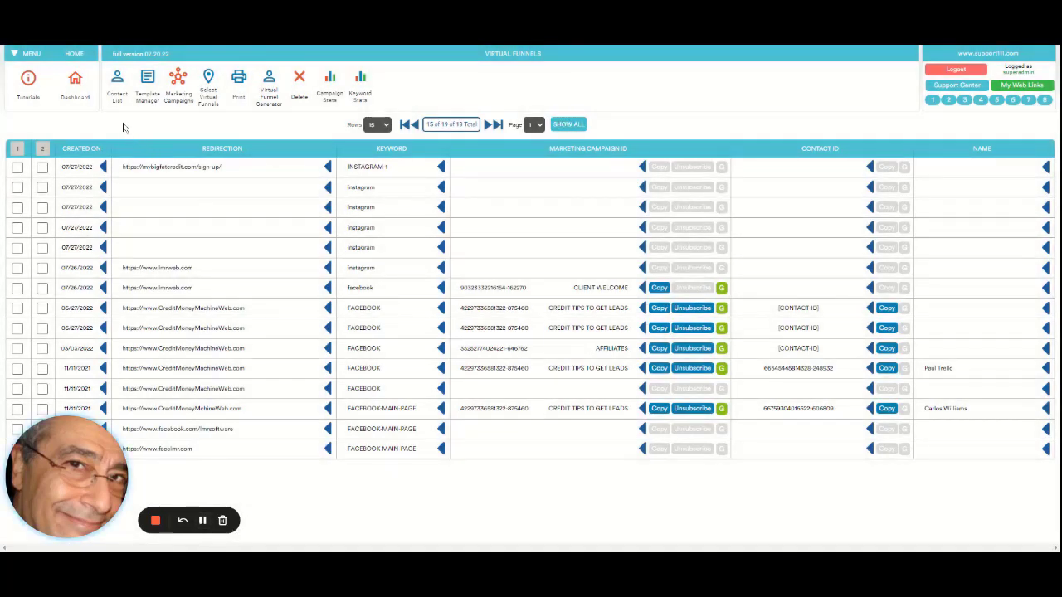
Open the received Test Signature message in the email system's inbox
{"action": "left_click", "coordinate": [76, 83]}
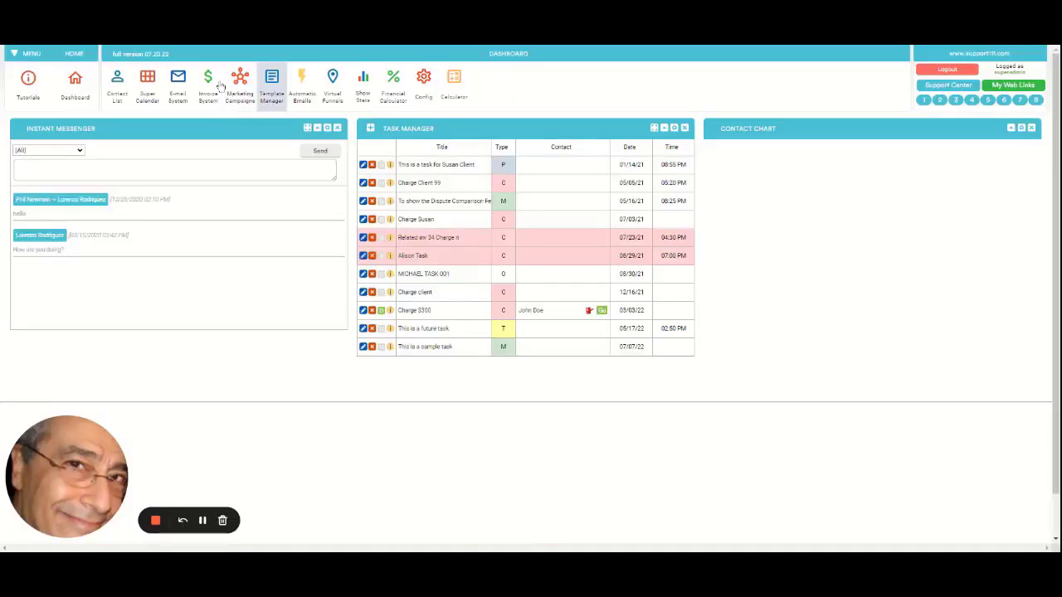
{"action": "left_click", "coordinate": [179, 80]}
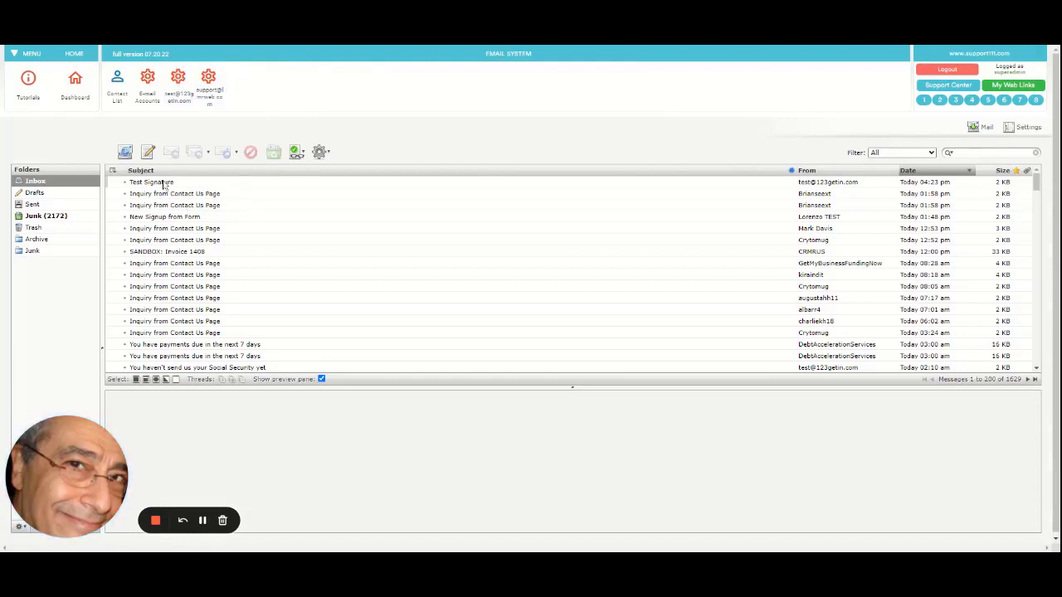
{"action": "left_click", "coordinate": [165, 183]}
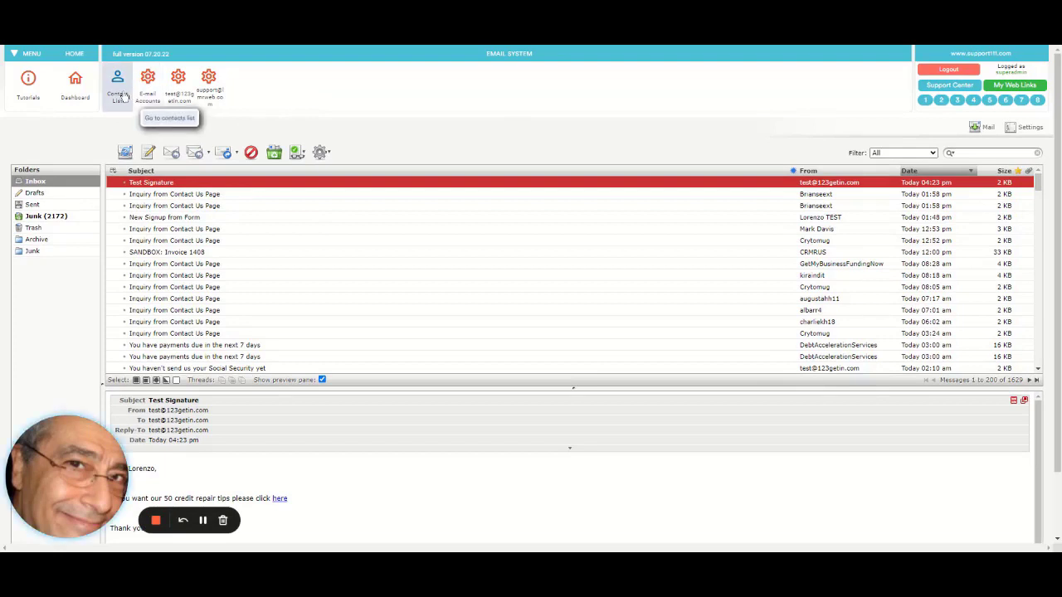
Return to the virtual funnels and refresh the full list of records to check for the emailed link's visit
{"action": "left_click", "coordinate": [82, 85]}
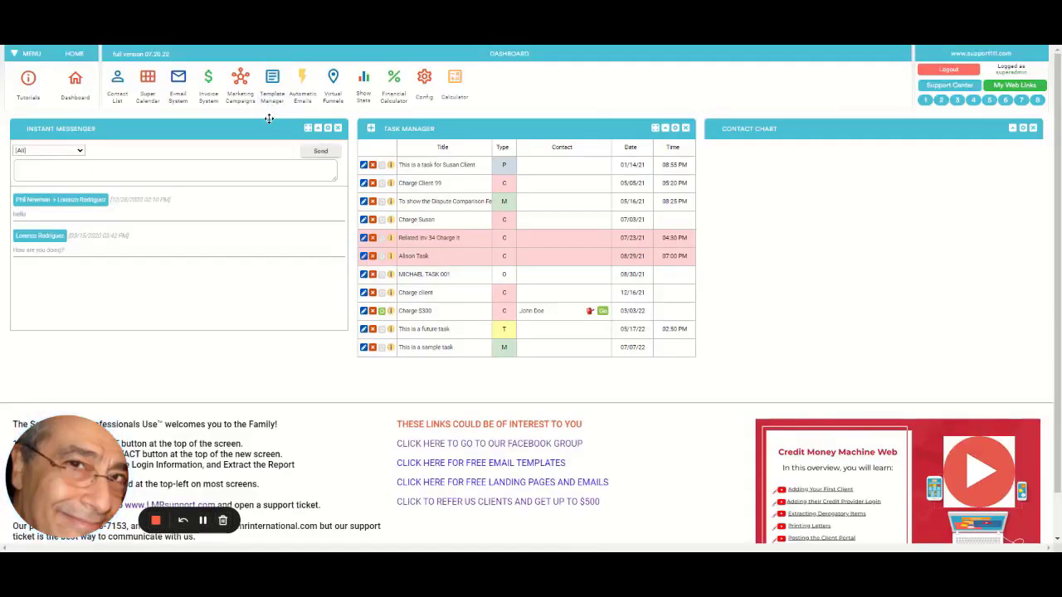
{"action": "left_click", "coordinate": [337, 88]}
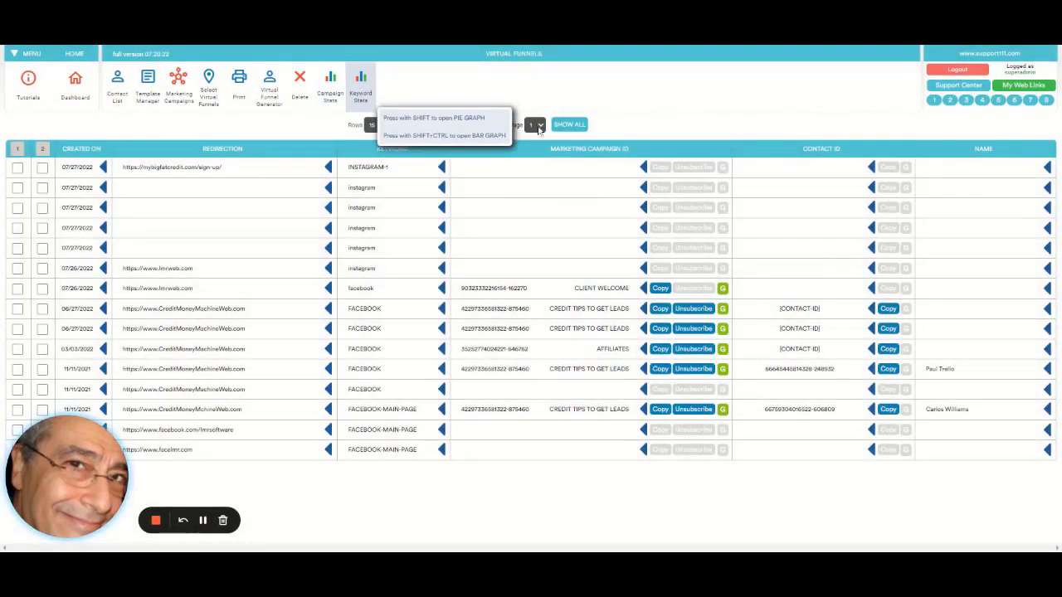
{"action": "left_click", "coordinate": [568, 127]}
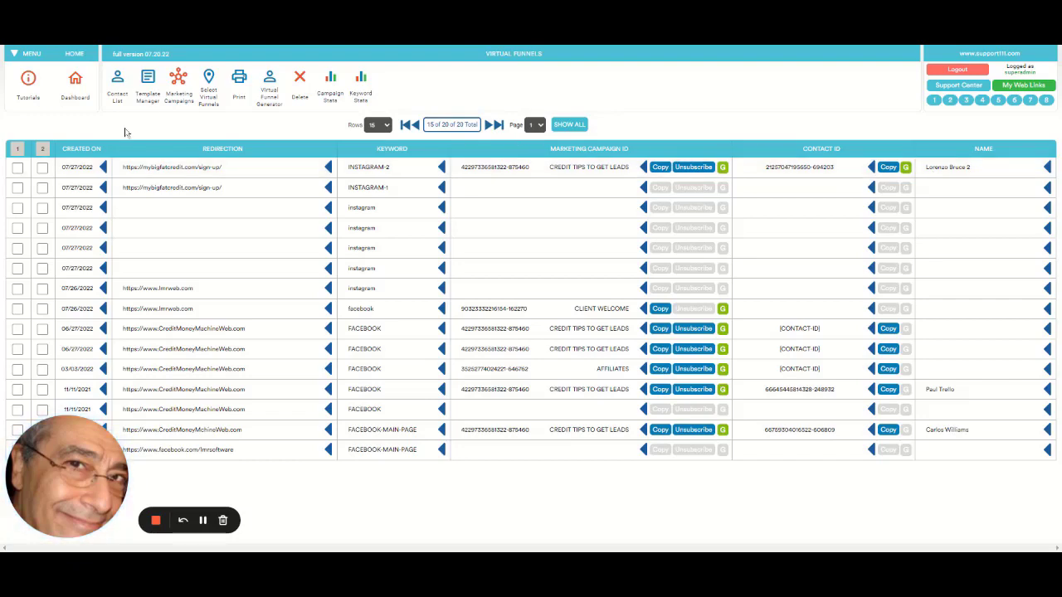
Check the emailed contact in the contact list and reopen the virtual funnels
{"action": "left_click", "coordinate": [117, 81]}
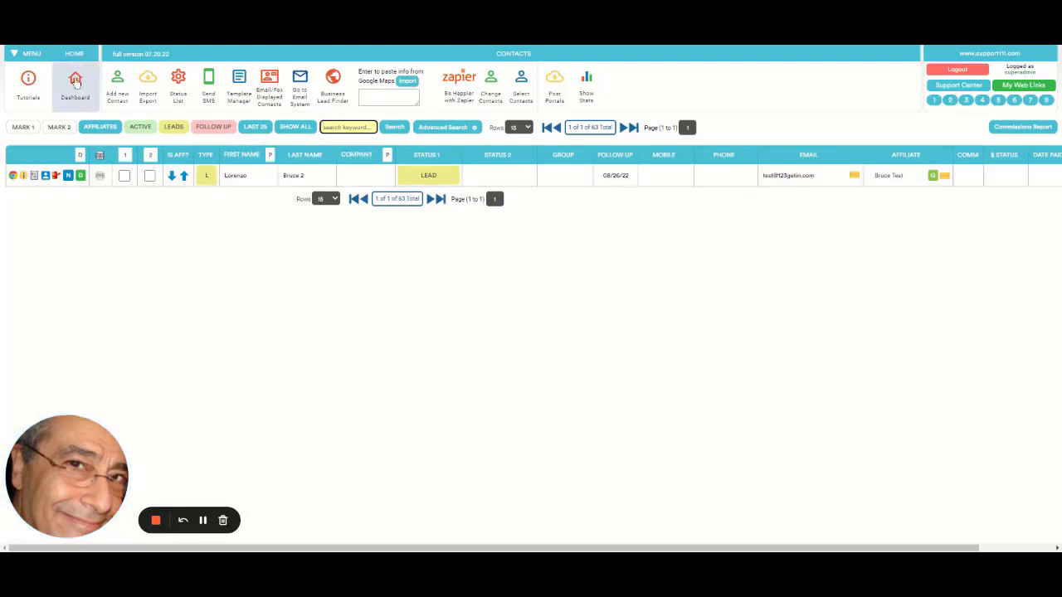
{"action": "left_click", "coordinate": [75, 83]}
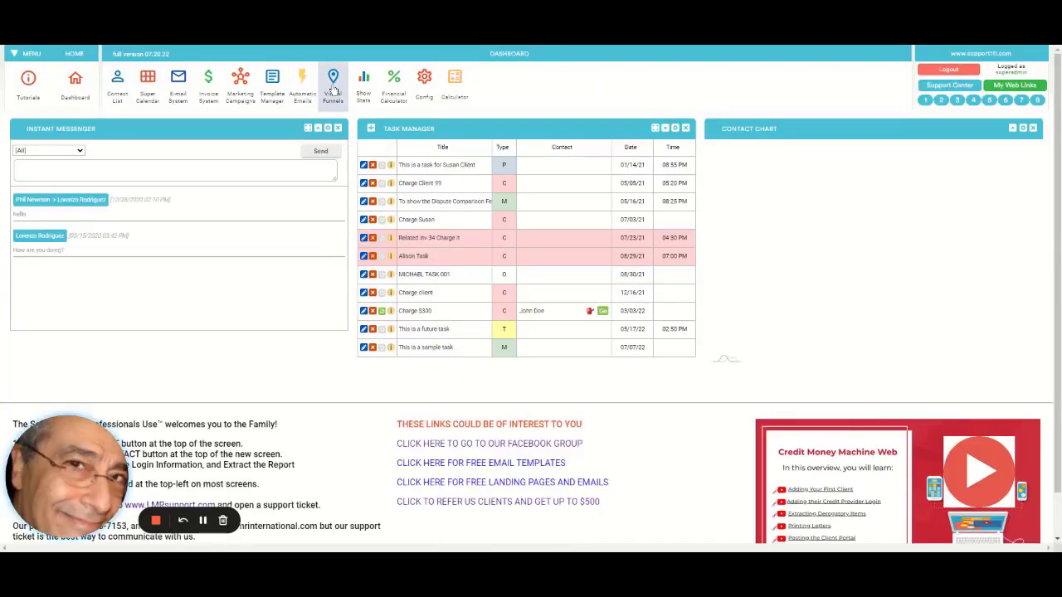
{"action": "left_click", "coordinate": [333, 88]}
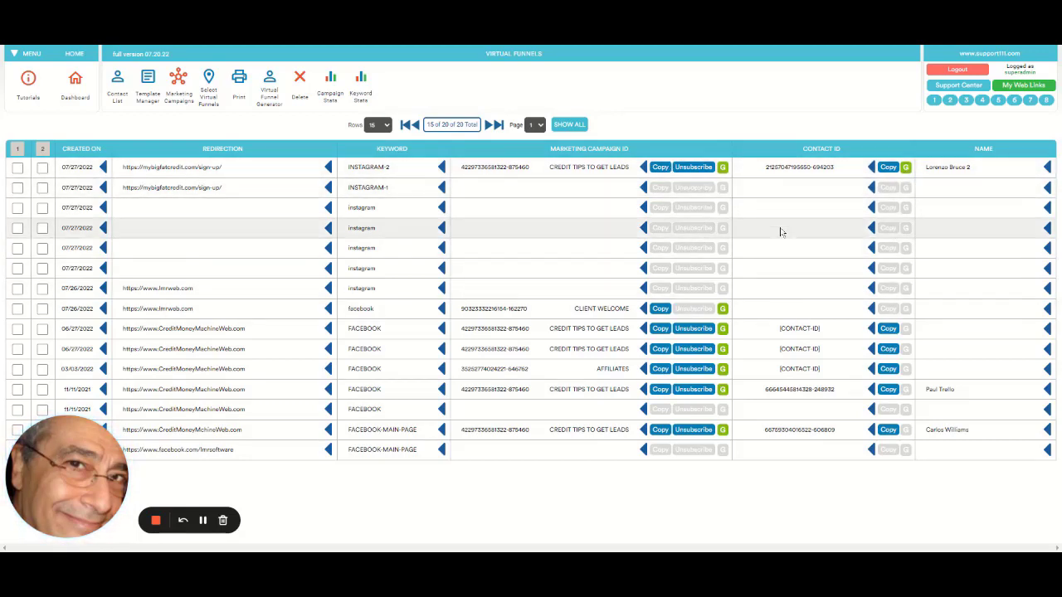
Filter the virtual funnels by the INSTAGRAM-2 record's marketing campaign ID and open that record's linked contact
{"action": "left_click", "coordinate": [641, 170]}
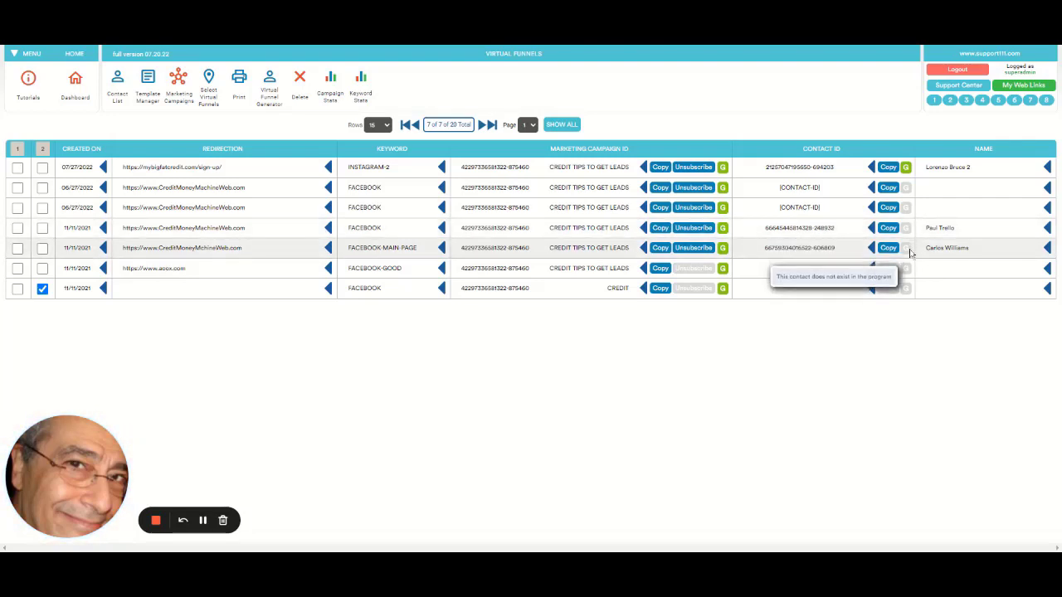
{"action": "left_click", "coordinate": [906, 169]}
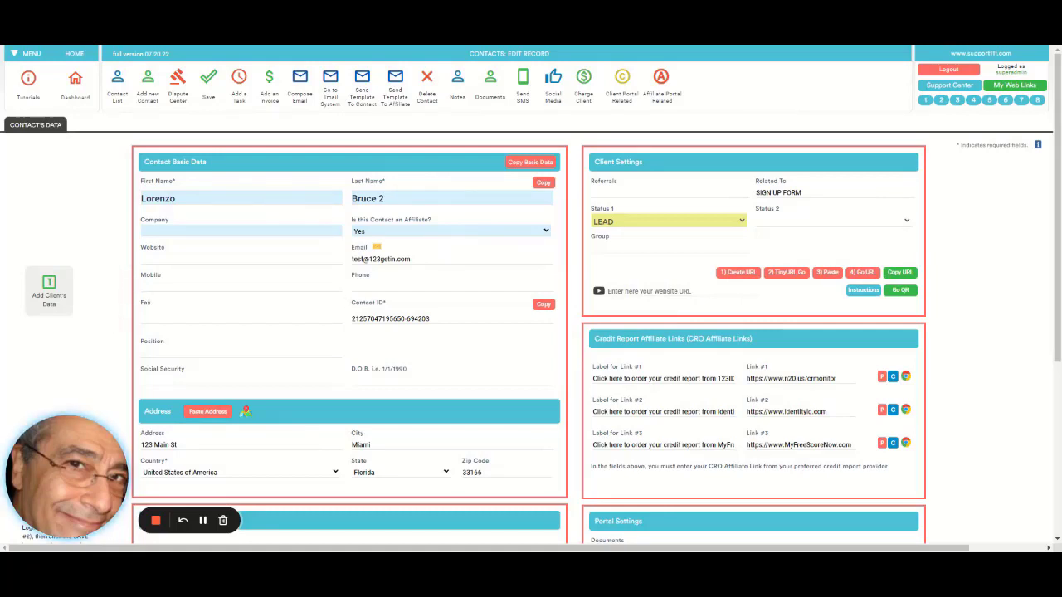
Return to the campaign-filtered virtual funnels and clear the second mark on the FACEBOOK record of the CREDIT campaign
{"action": "left_click", "coordinate": [88, 97]}
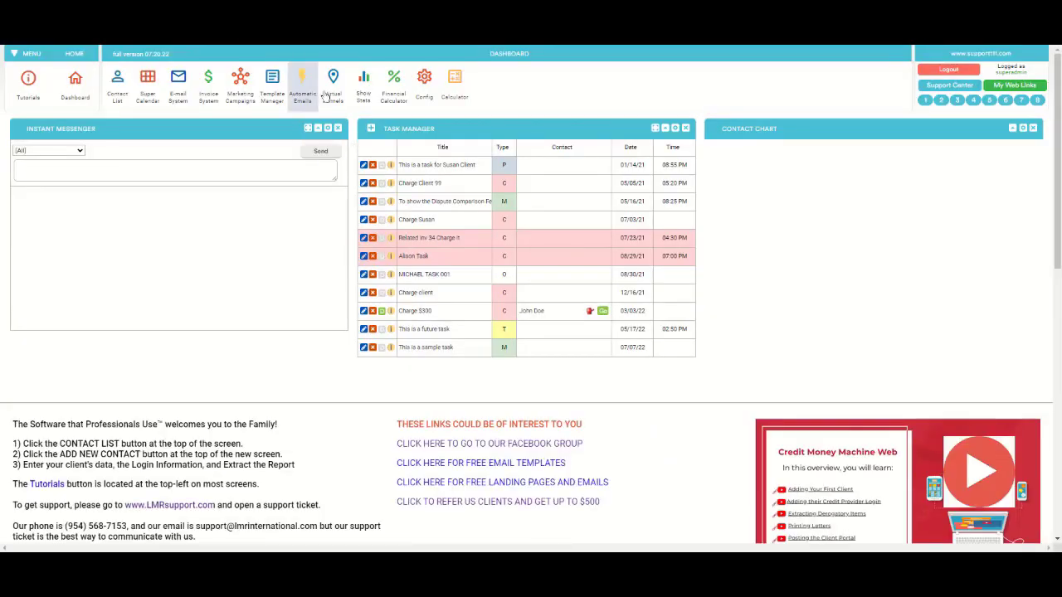
{"action": "left_click", "coordinate": [328, 95]}
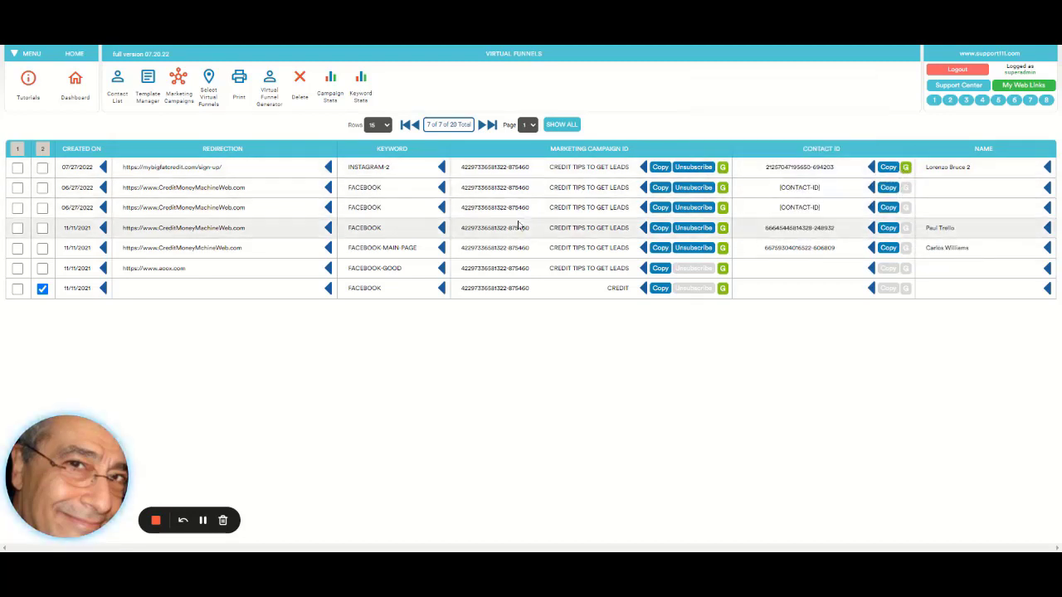
{"action": "left_click", "coordinate": [43, 288]}
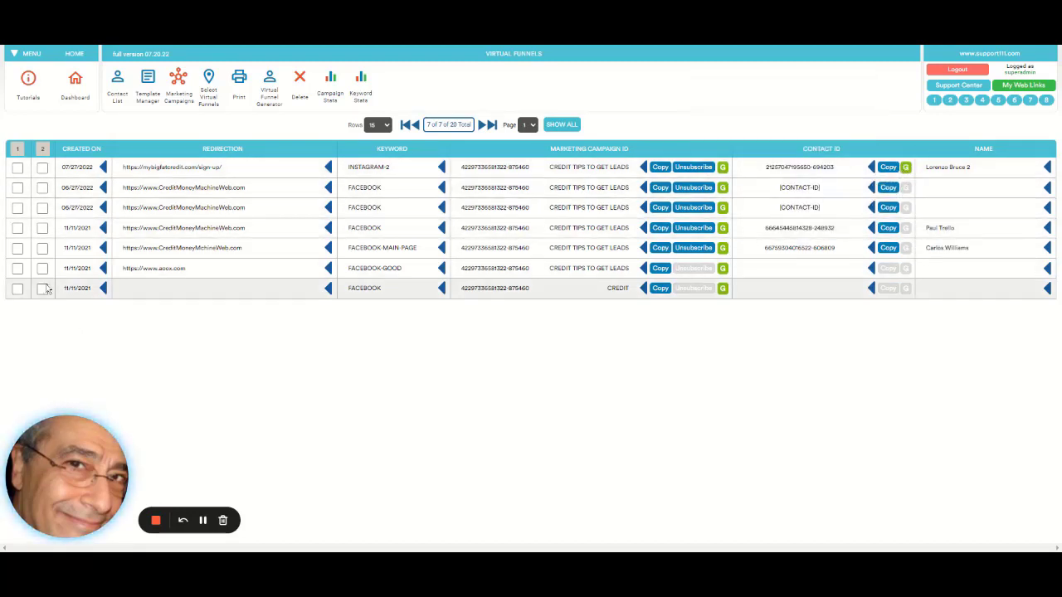
Set the second mark on the INSTAGRAM-2 record and narrow the campaign-filtered virtual funnels to the records with that mark
{"action": "left_click", "coordinate": [44, 168]}
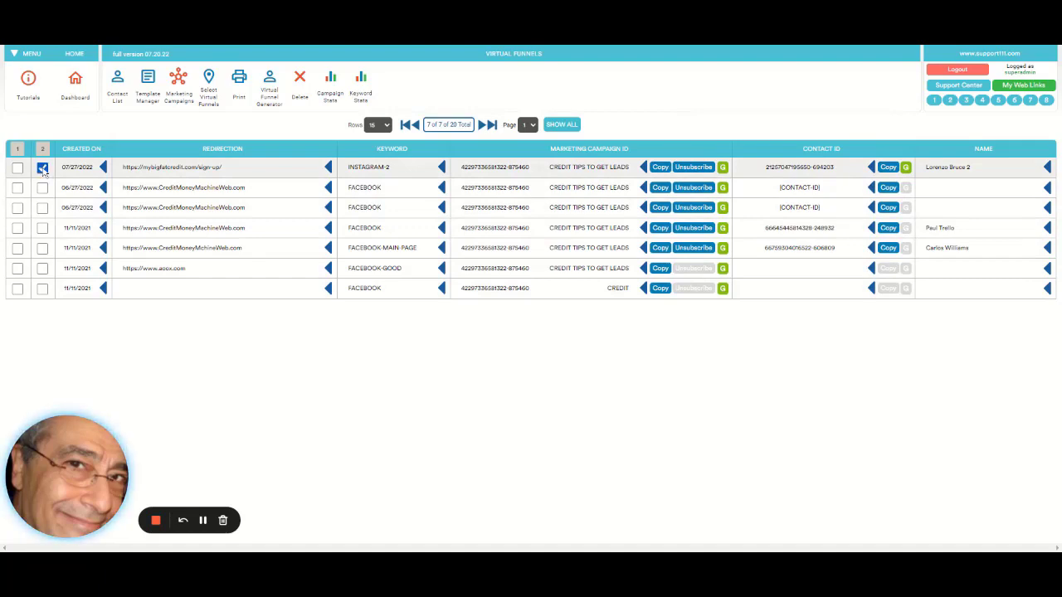
{"action": "left_click", "coordinate": [45, 156]}
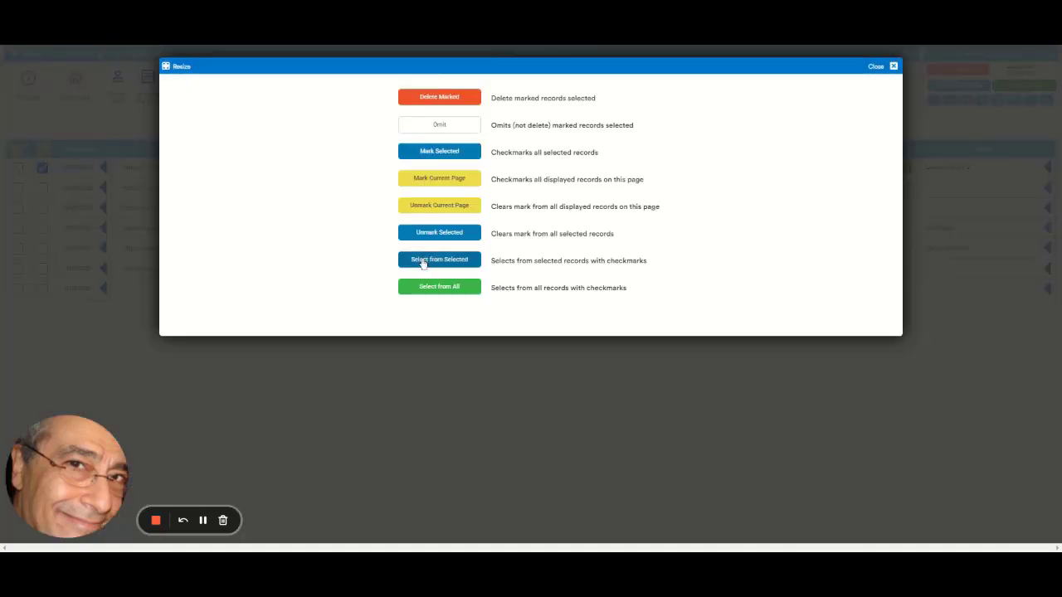
{"action": "left_click", "coordinate": [423, 260]}
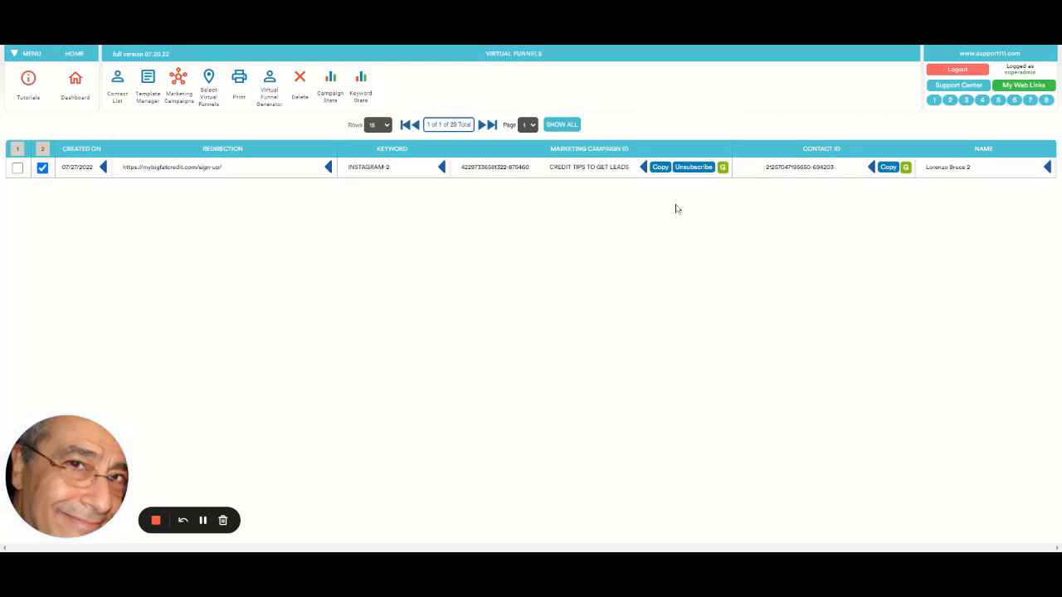
Return to the contact list to view the emailed contact
{"action": "mouse_move", "coordinate": [643, 171]}
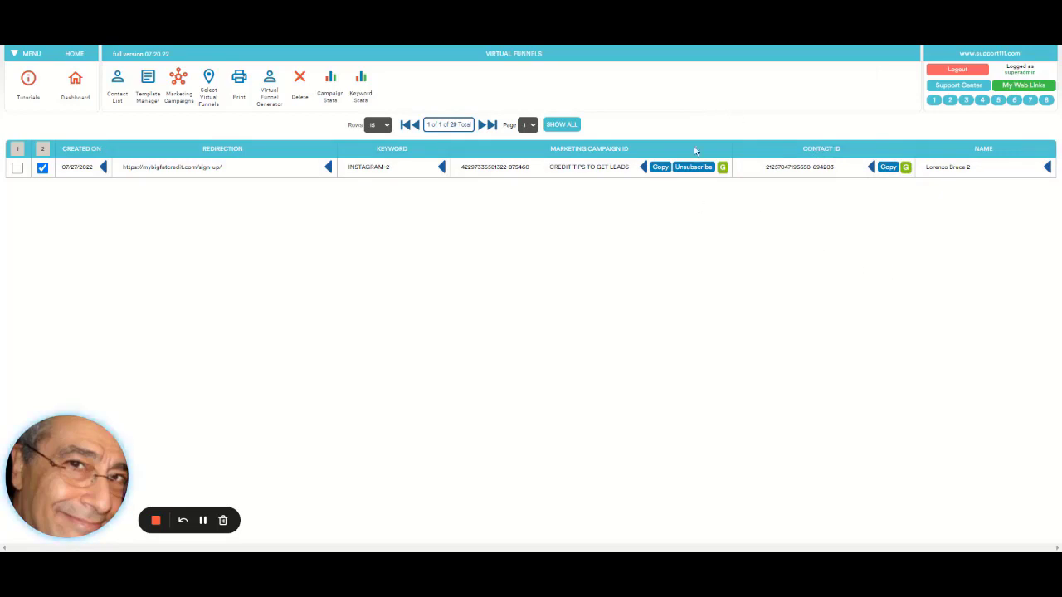
{"action": "left_click", "coordinate": [115, 91]}
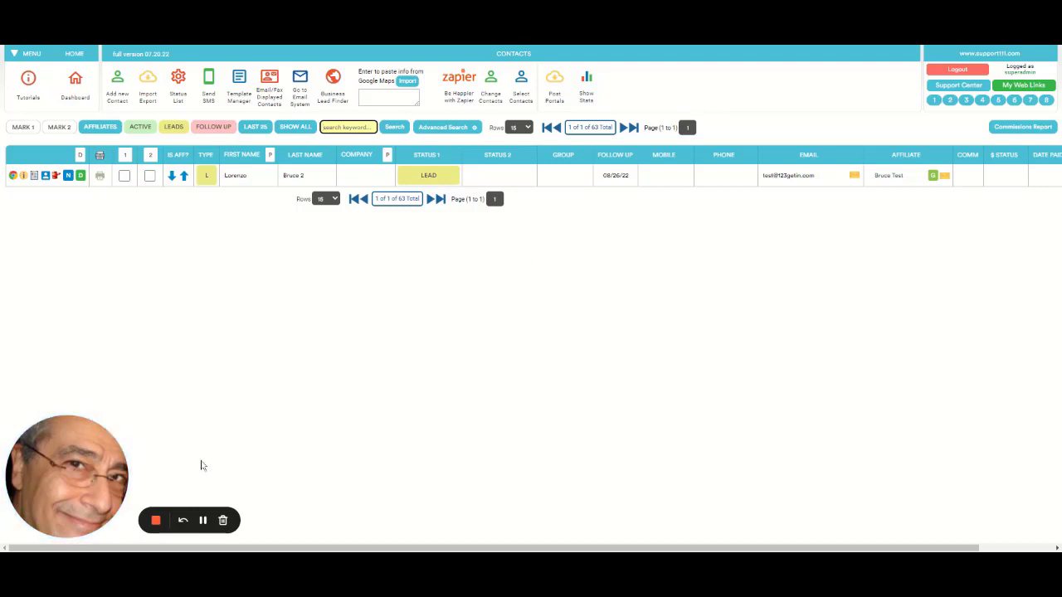
{"action": "left_click", "coordinate": [155, 520]}
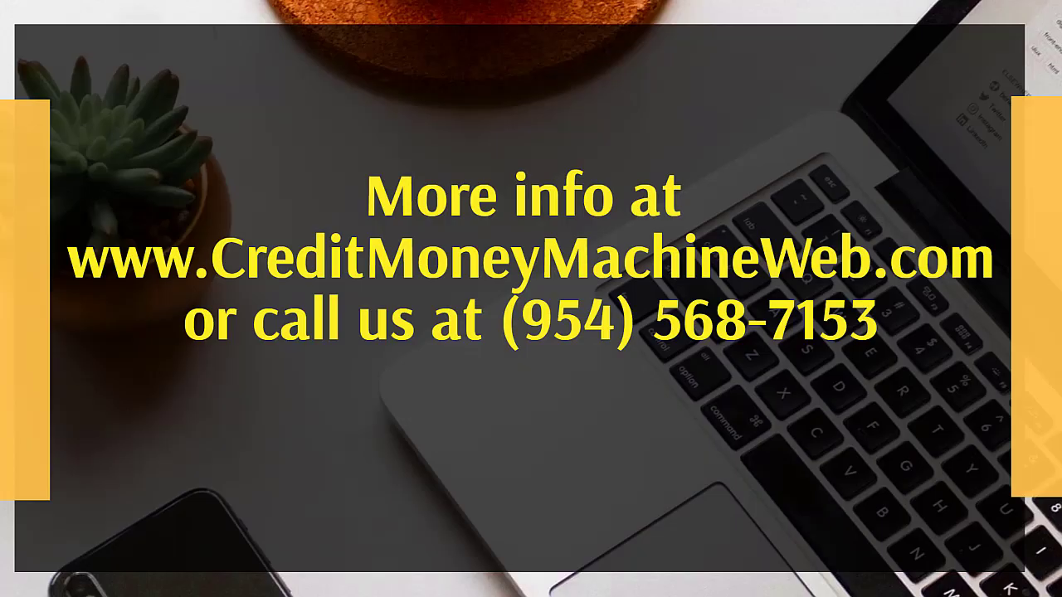